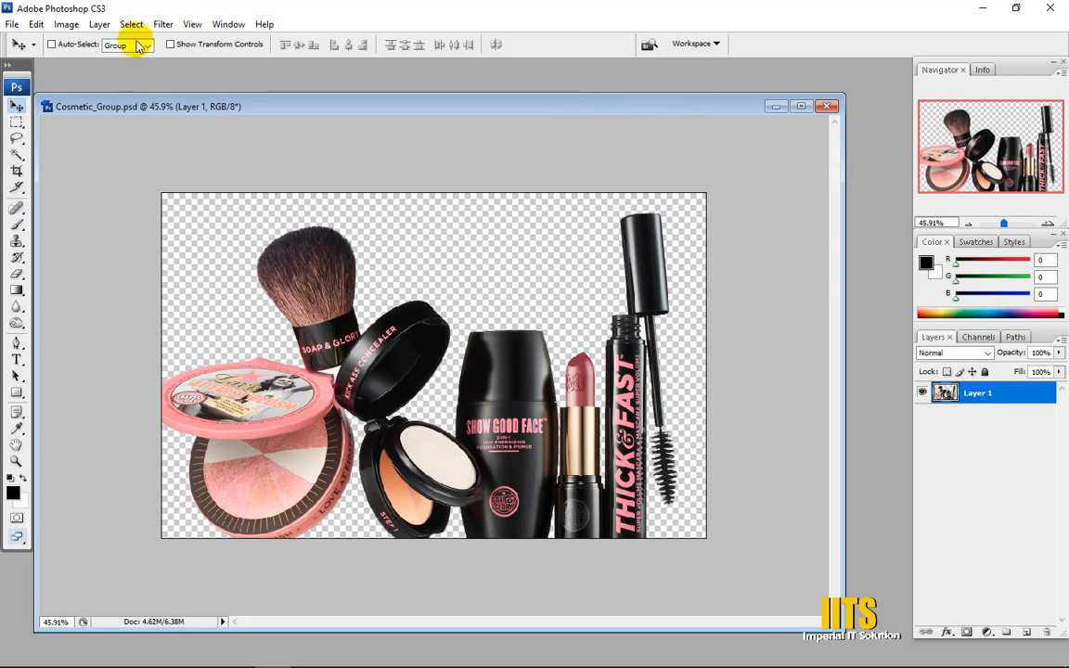
- Shift the cosmetics fully into their own canvas and create a white RGB document 6 inches wide at 300 pixels/inch
{"action": "left_click_drag", "start_coordinate": [386, 337], "coordinate": [397, 334]}
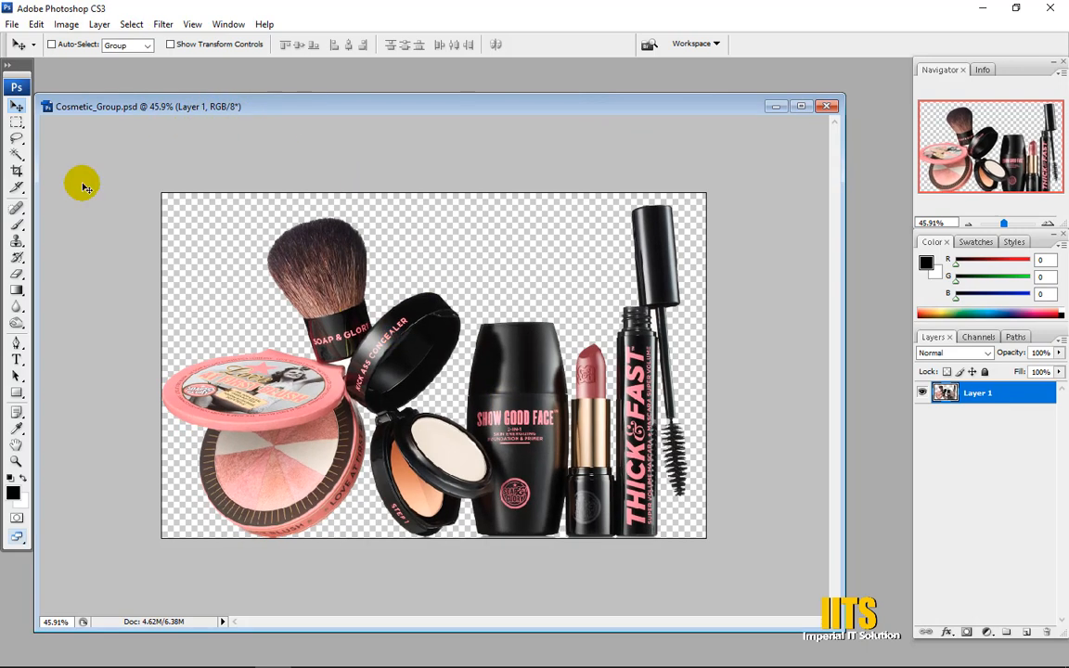
{"action": "left_click", "coordinate": [12, 24]}
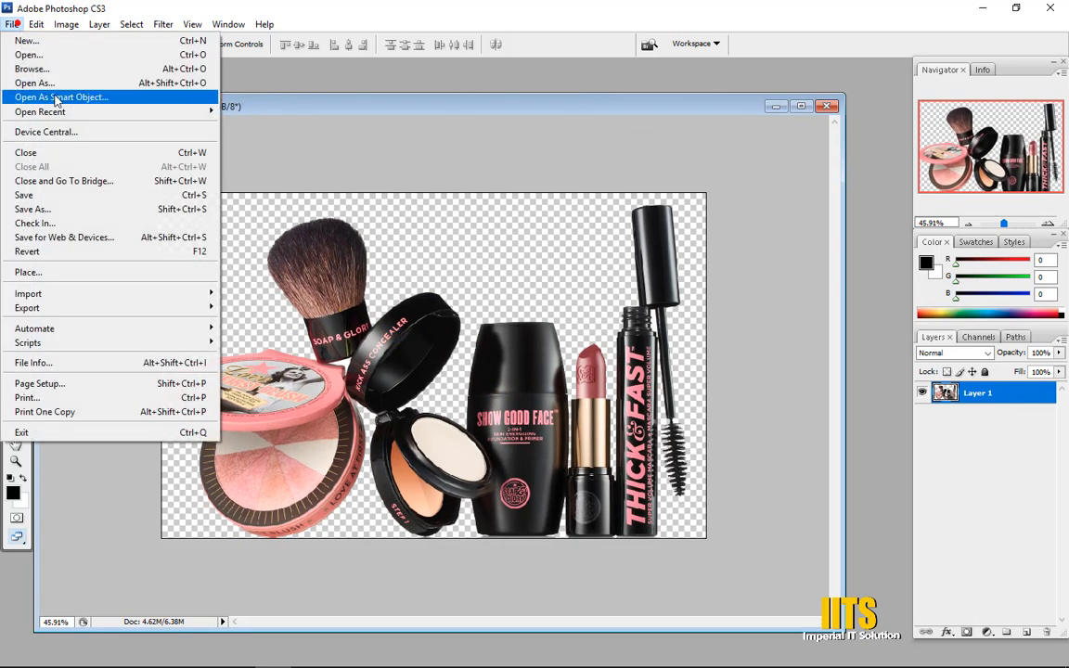
{"action": "left_click", "coordinate": [27, 40]}
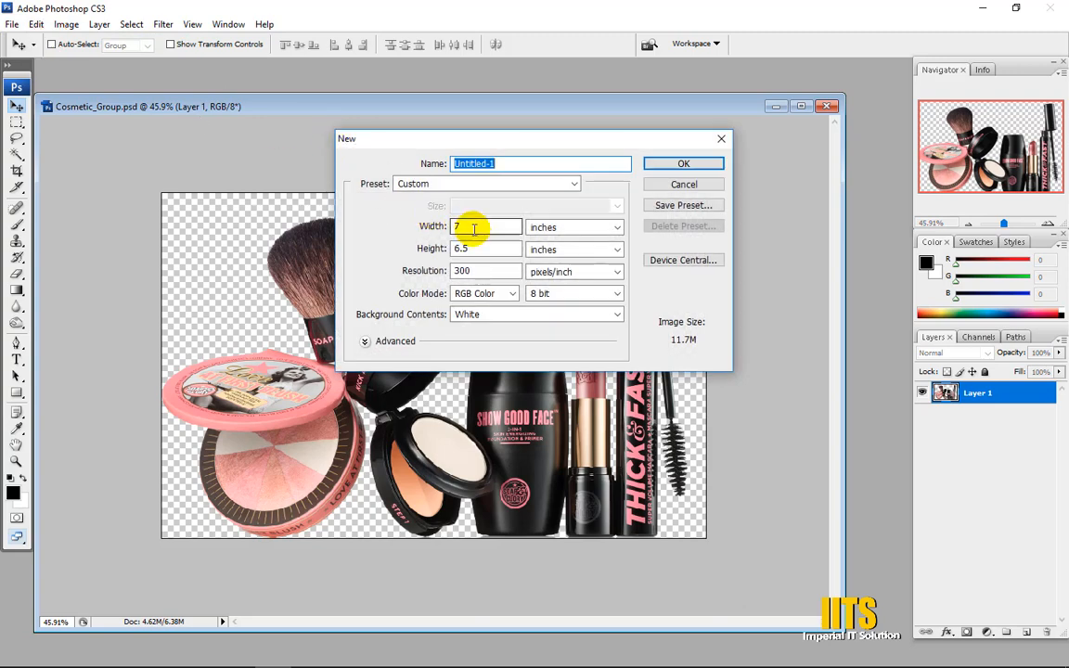
{"action": "double_click", "coordinate": [469, 228]}
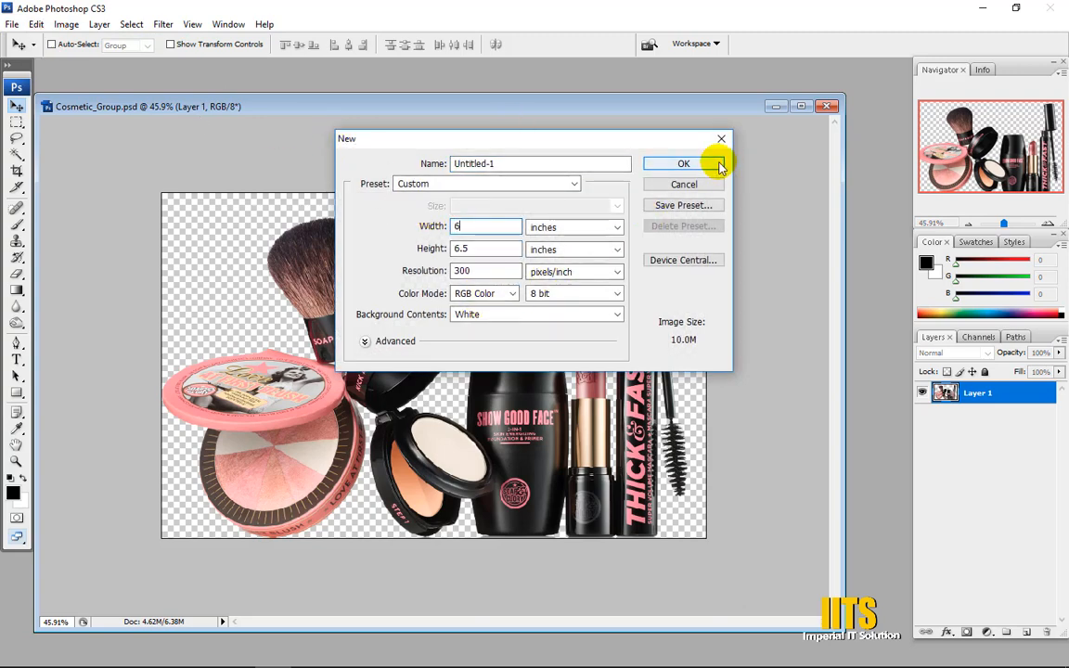
{"action": "double_click", "coordinate": [462, 247]}
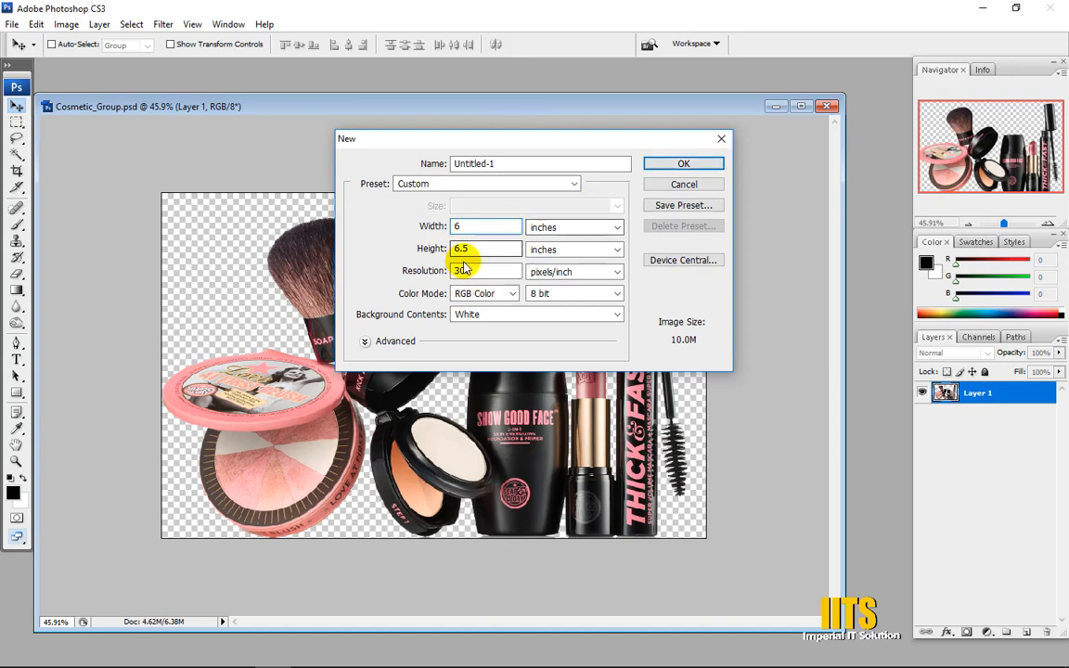
{"action": "left_click", "coordinate": [476, 246]}
{"action": "left_click_drag", "start_coordinate": [478, 246], "coordinate": [453, 247]}
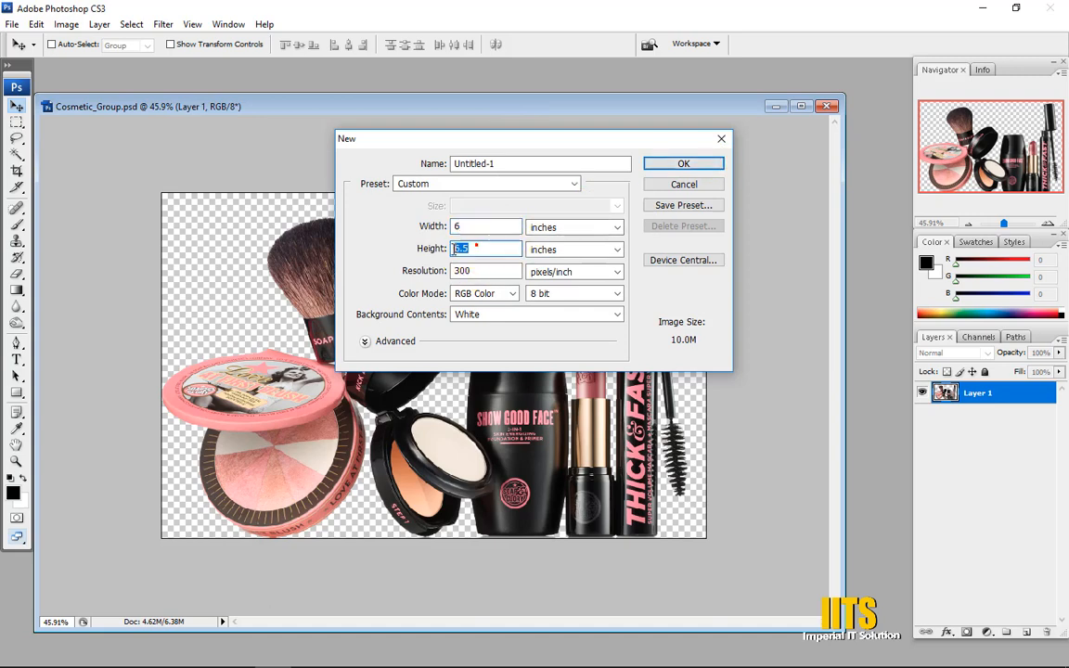
{"action": "left_click", "coordinate": [662, 165]}
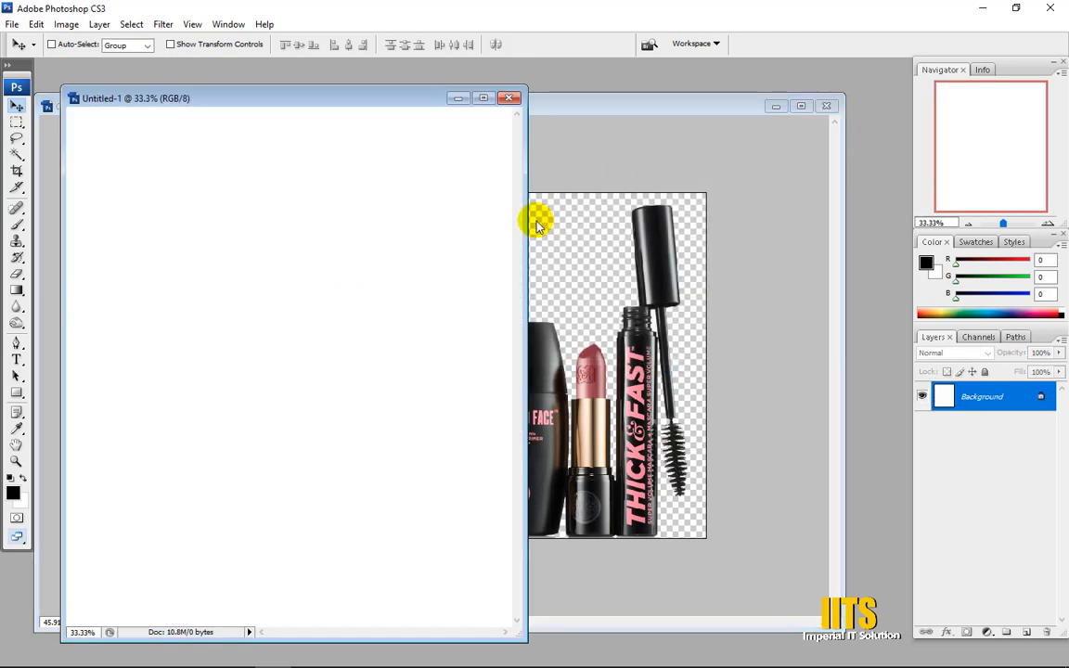
- Arrange the two document windows side by side and copy the cosmetics layer from Cosmetic_Group.psd into the new document
{"action": "left_click_drag", "start_coordinate": [526, 216], "coordinate": [590, 228]}
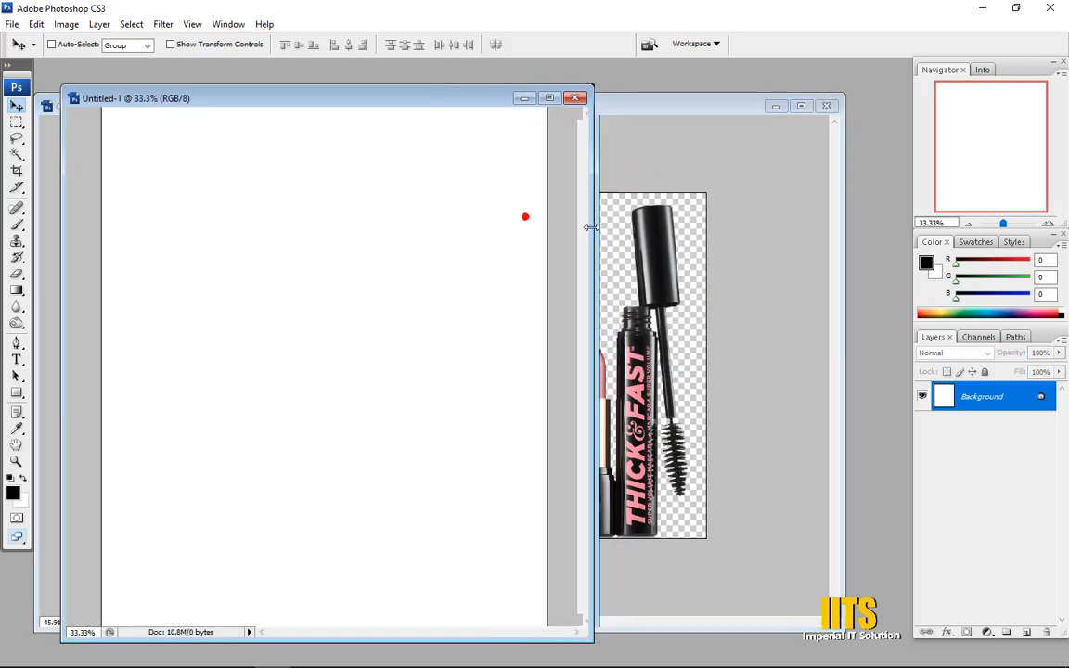
{"action": "left_click", "coordinate": [620, 107]}
{"action": "left_click_drag", "start_coordinate": [620, 105], "coordinate": [677, 117]}
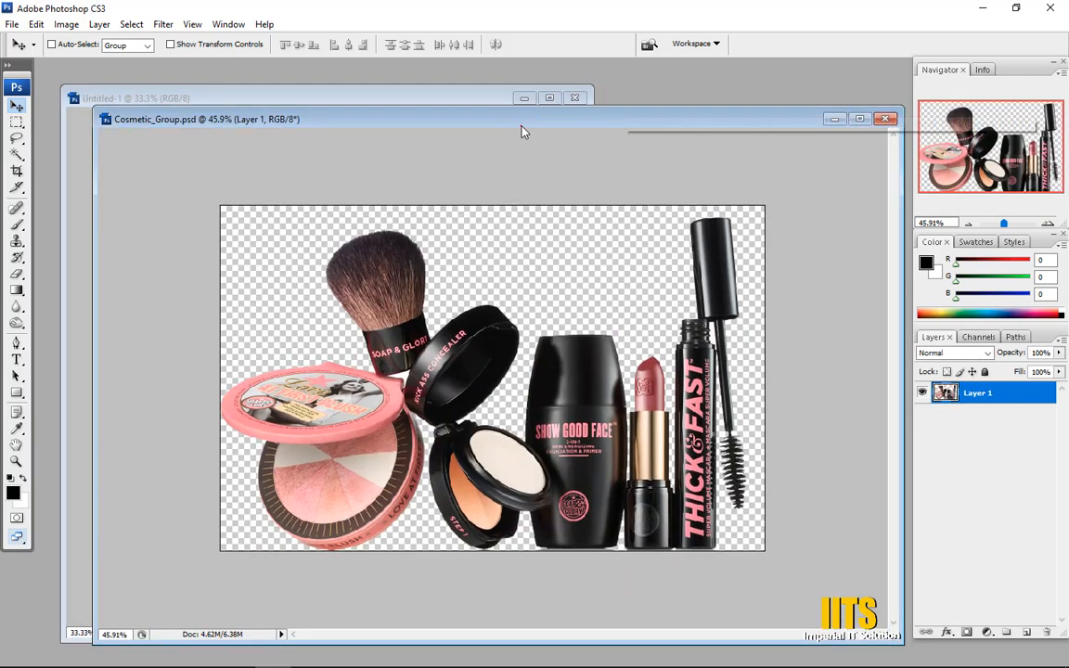
{"action": "left_click_drag", "start_coordinate": [520, 125], "coordinate": [781, 122]}
{"action": "left_click_drag", "start_coordinate": [654, 305], "coordinate": [222, 263]}
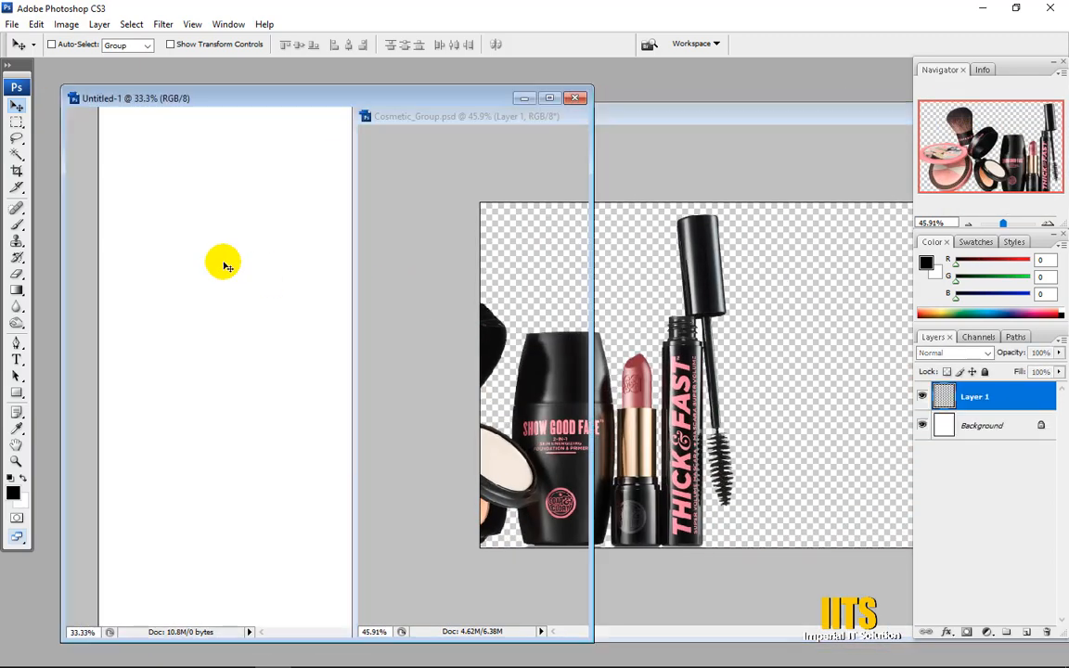
- Maximize the new document and position the cosmetics across the upper half of the page, close to its top edge
{"action": "left_click_drag", "start_coordinate": [313, 320], "coordinate": [325, 267]}
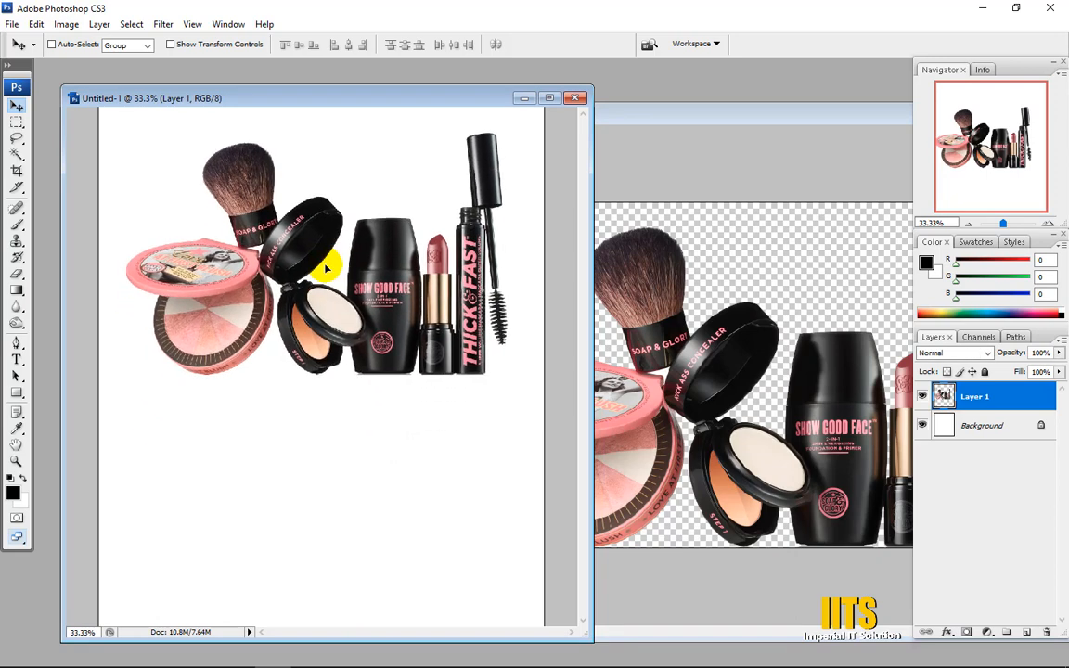
{"action": "left_click", "coordinate": [548, 97]}
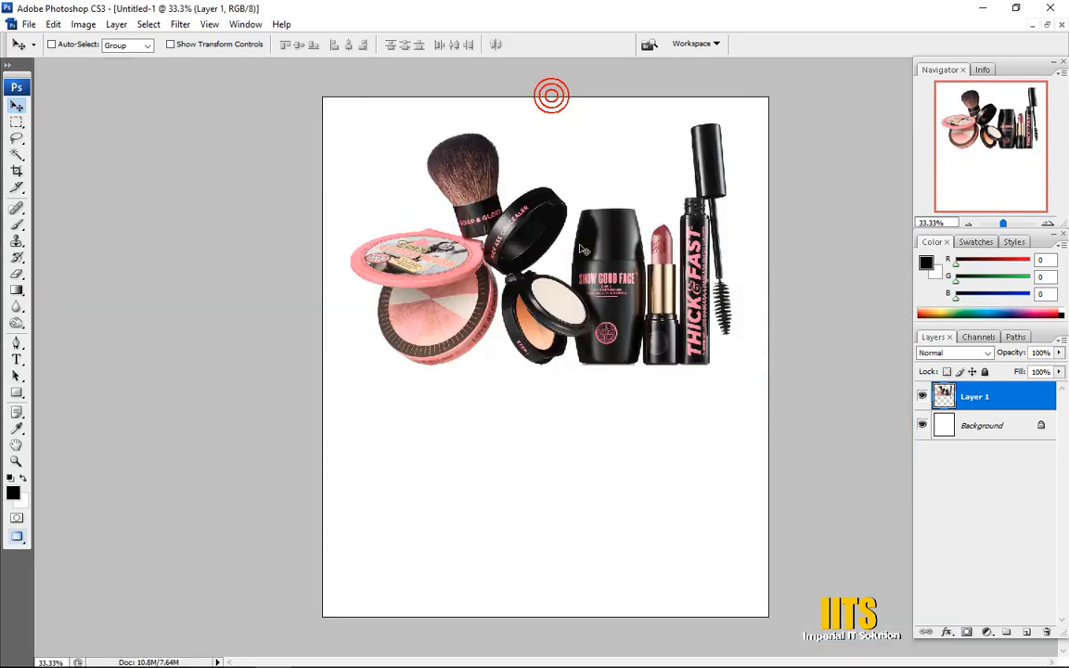
{"action": "left_click_drag", "start_coordinate": [580, 240], "coordinate": [573, 234]}
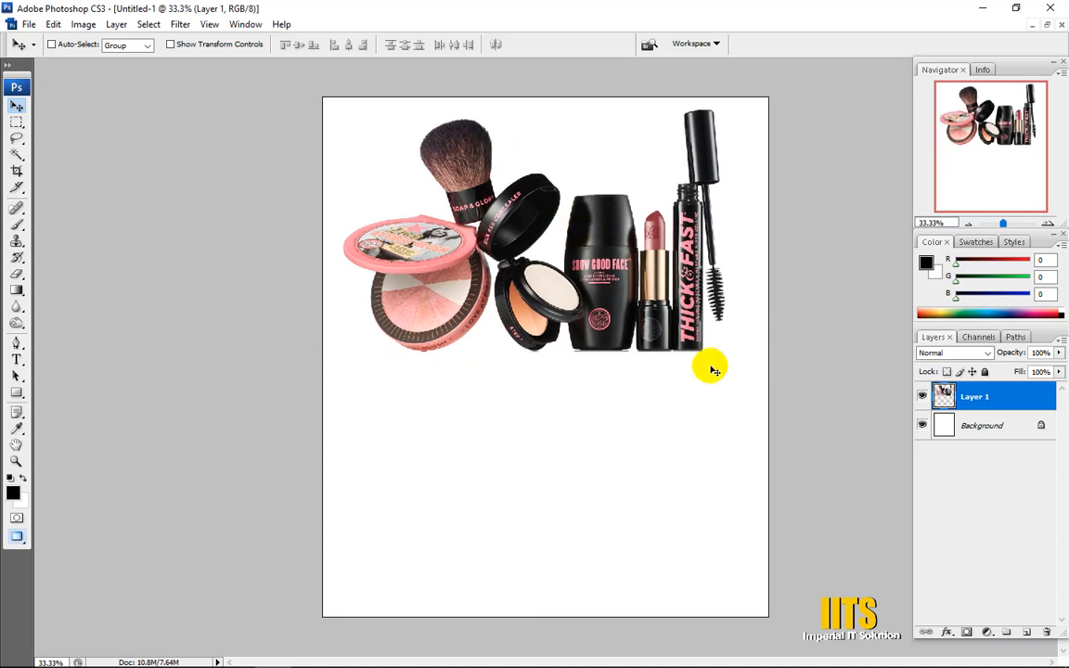
{"action": "left_click", "coordinate": [967, 399]}
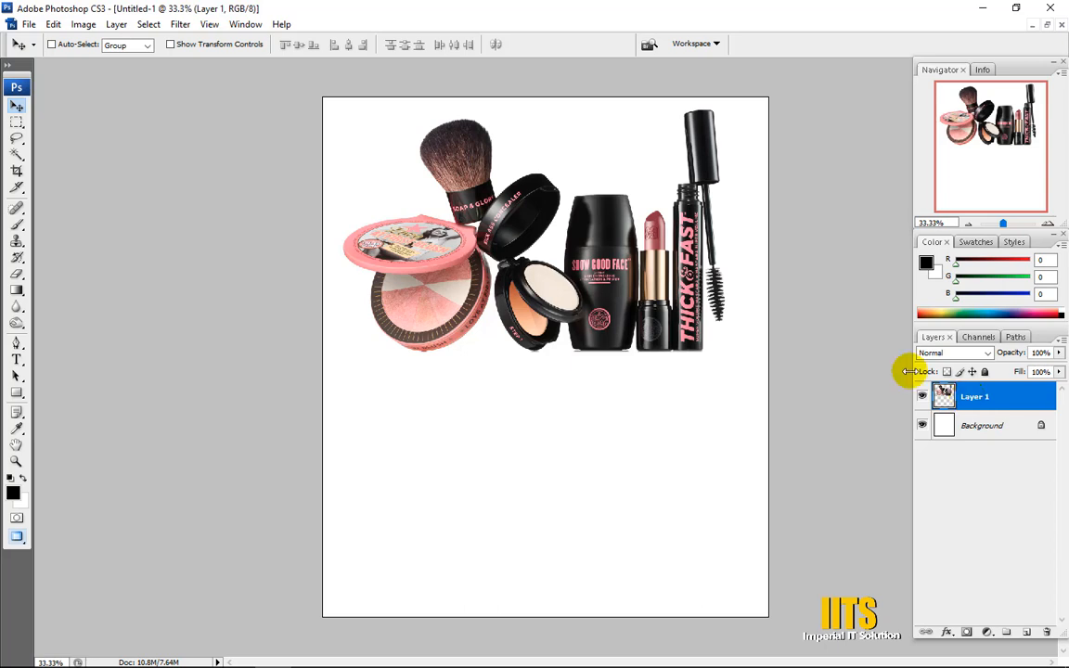
{"action": "key", "text": "ctrl+j"}
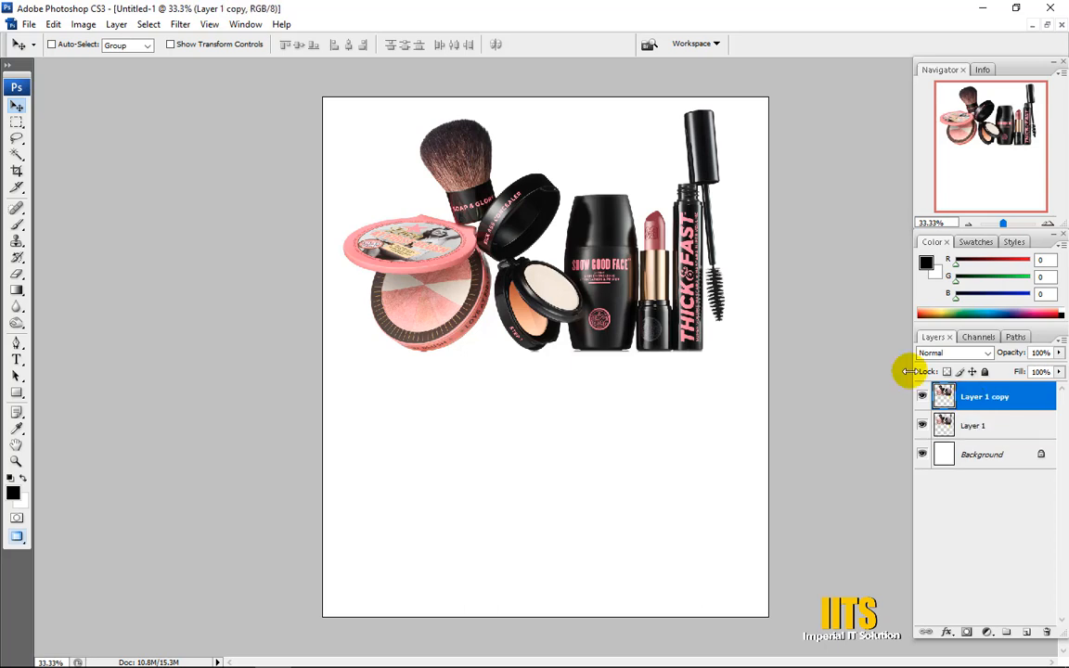
{"action": "key", "text": "ctrl+z"}
{"action": "mouse_move", "coordinate": [990, 641]}
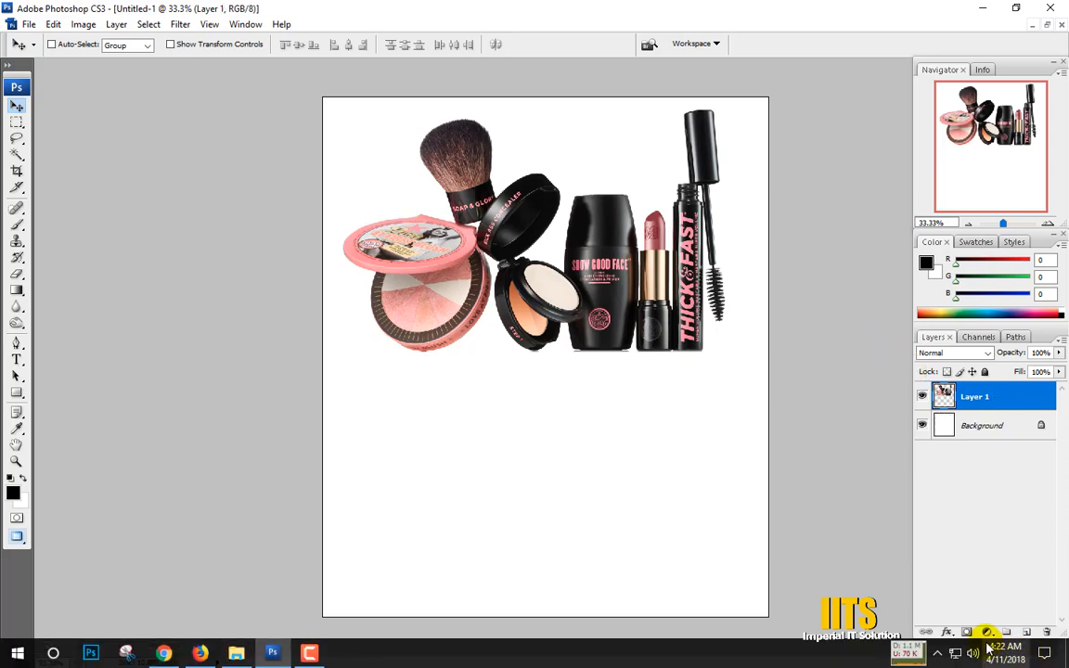
- Duplicate the cosmetics layer within the same document under the name Layer 1 copy
{"action": "left_click", "coordinate": [119, 27]}
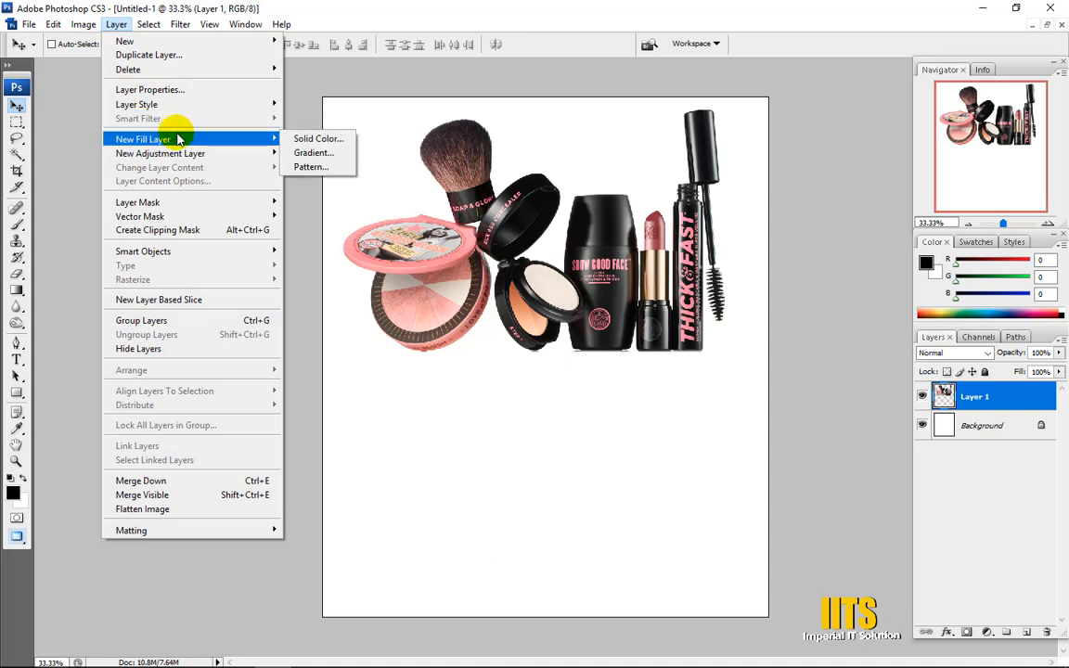
{"action": "left_click", "coordinate": [195, 56]}
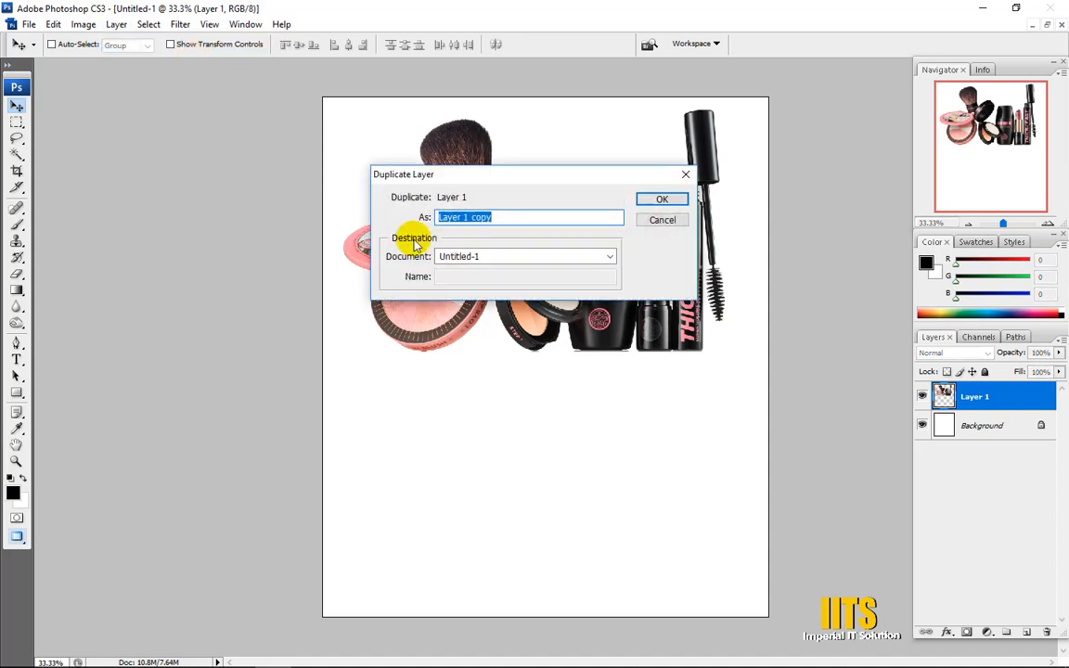
{"action": "left_click", "coordinate": [675, 200]}
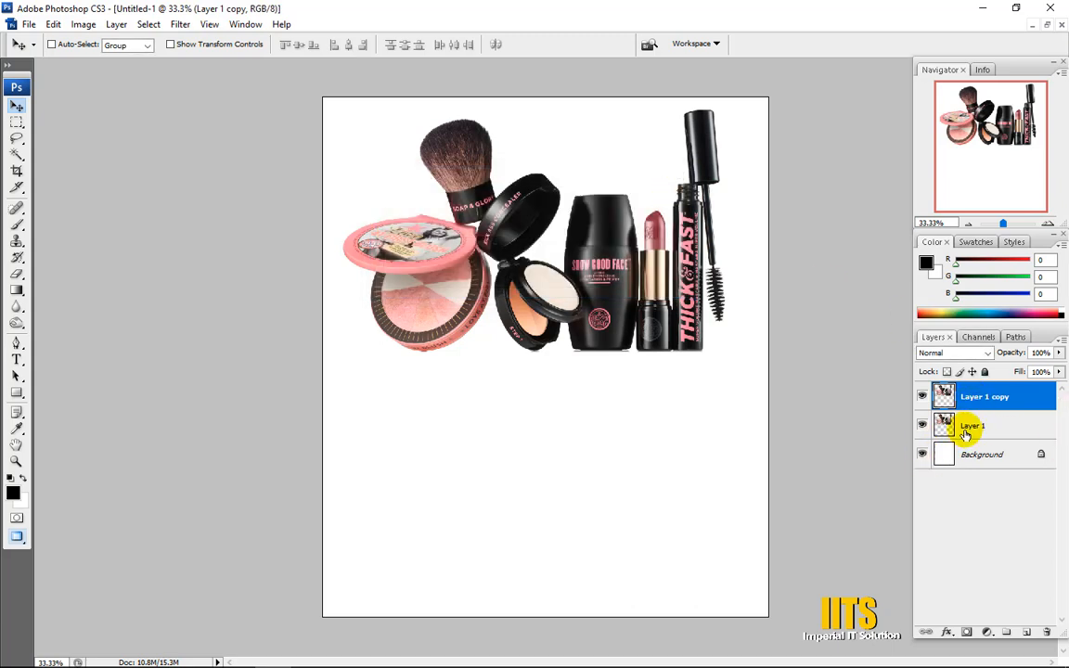
- Flip the lower cosmetics layer, Layer 1, vertically with Free Transform and apply the transformation
{"action": "left_click", "coordinate": [961, 425]}
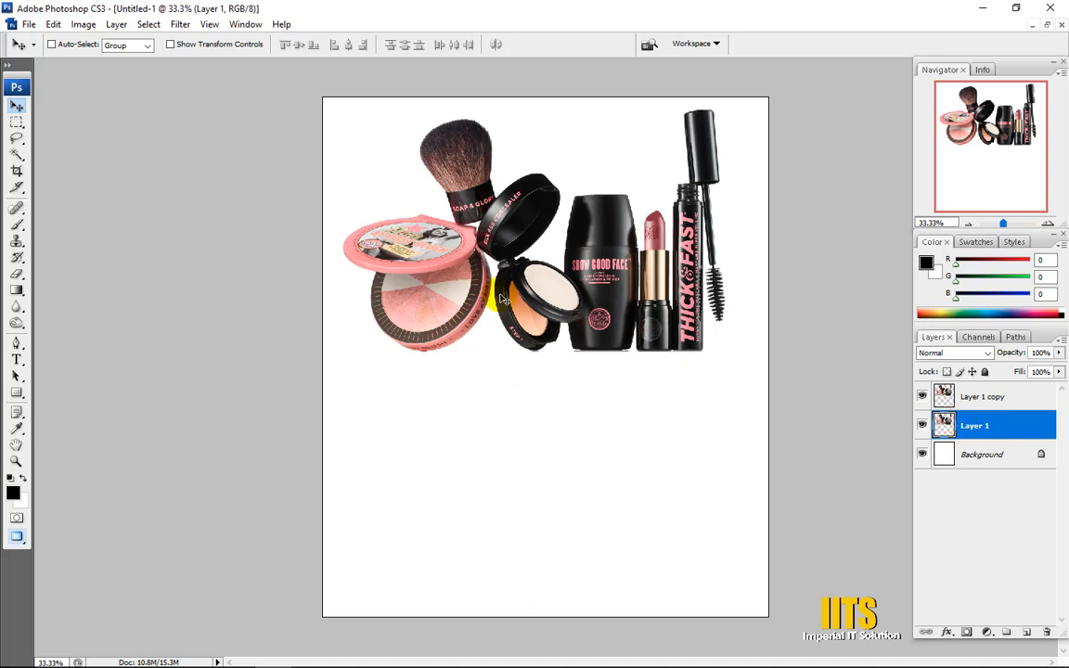
{"action": "key", "text": "ctrl+t"}
{"action": "key", "text": "Return"}
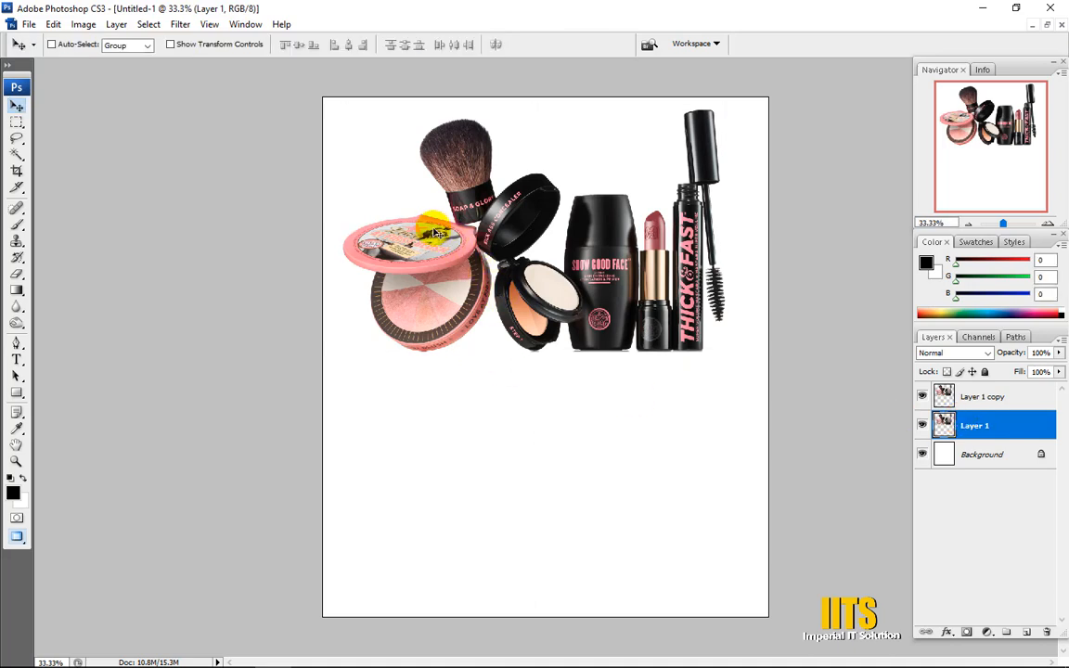
{"action": "left_click", "coordinate": [53, 24]}
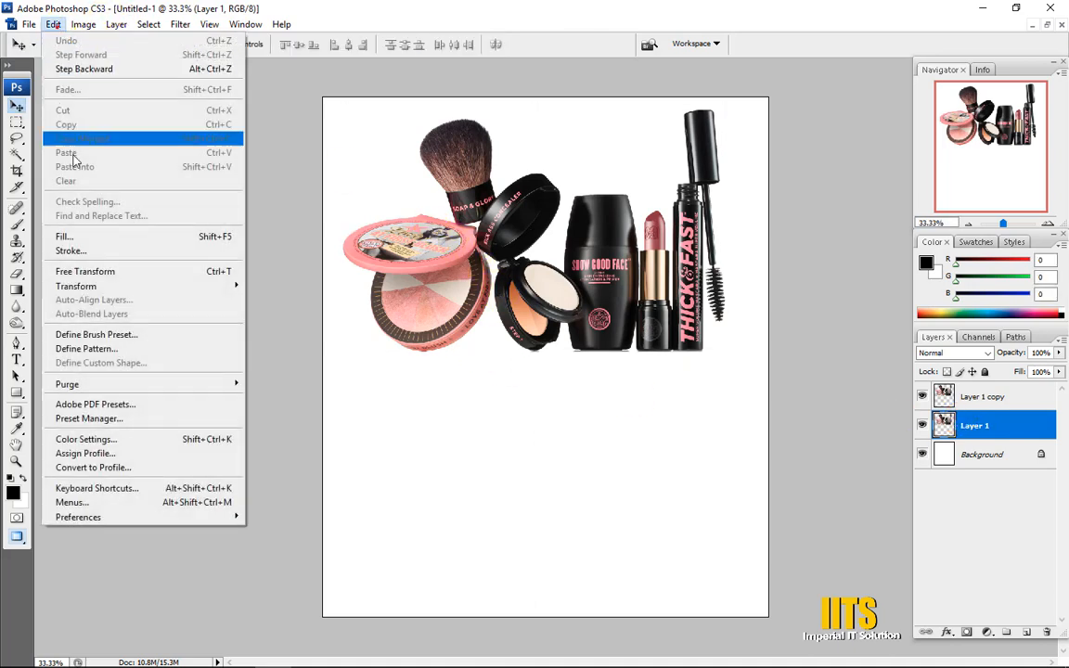
{"action": "left_click", "coordinate": [85, 271]}
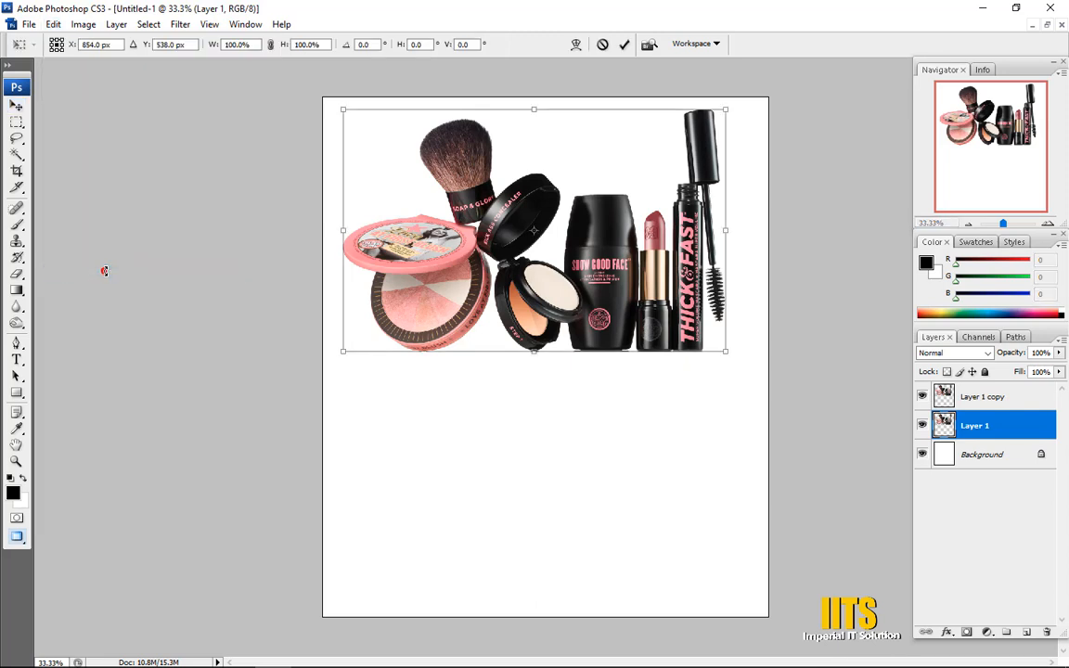
{"action": "right_click", "coordinate": [540, 203]}
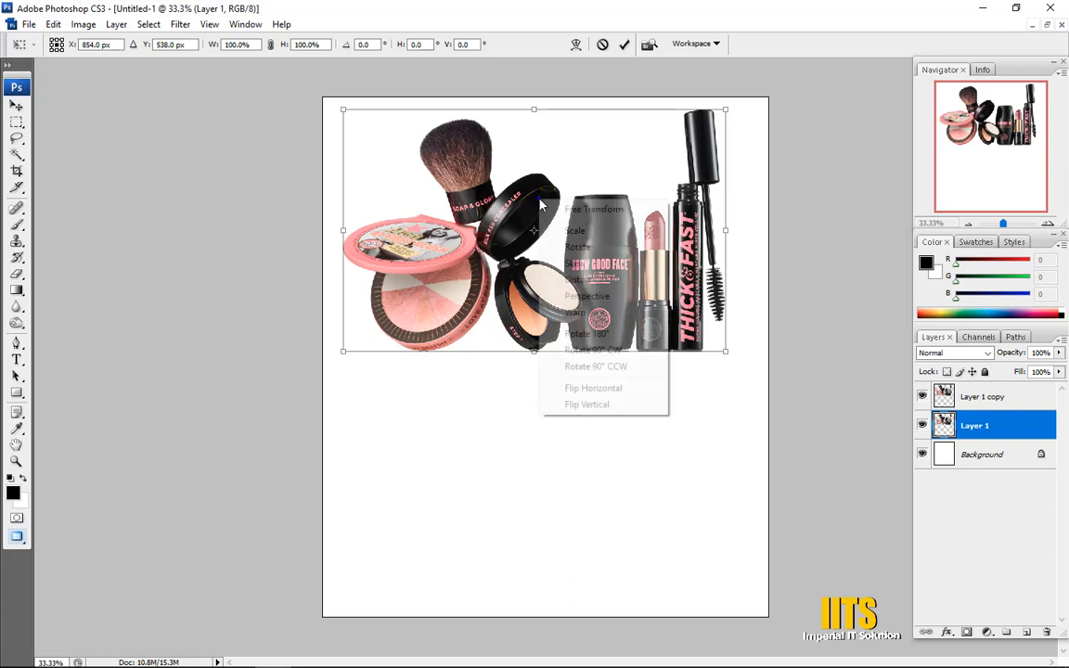
{"action": "left_click", "coordinate": [594, 405]}
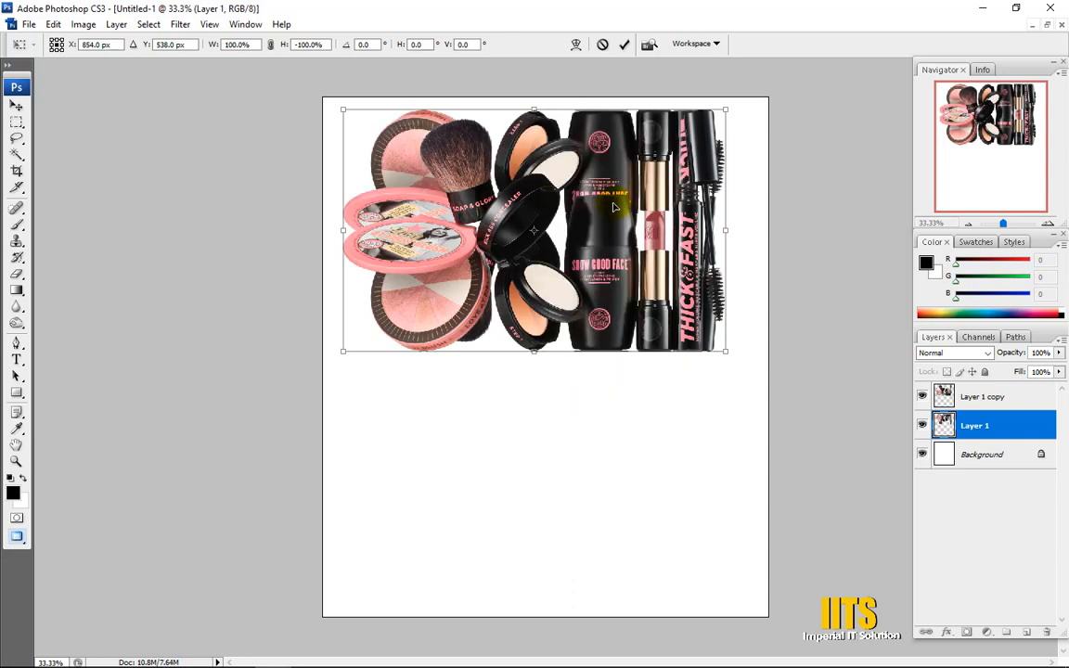
{"action": "key", "text": "Return"}
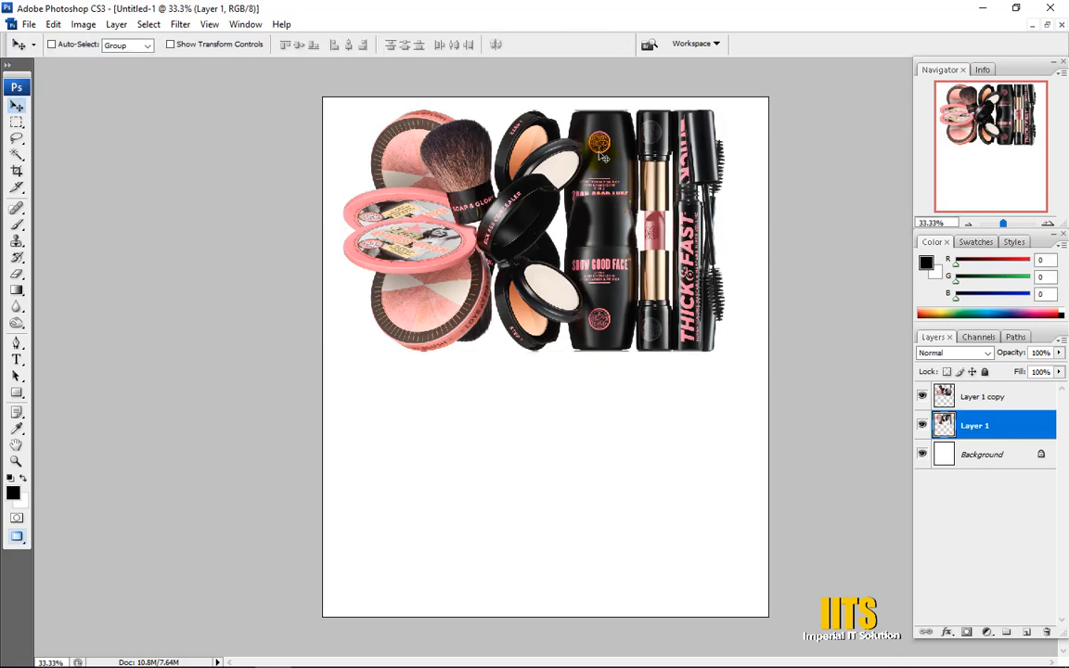
- Move the flipped cosmetics straight down until their bases sit just beneath the upright products, and check the seam up close
{"action": "left_click_drag", "start_coordinate": [612, 144], "coordinate": [604, 383]}
{"action": "scroll", "coordinate": [577, 399], "scroll_direction": "up", "scroll_amount": 6}
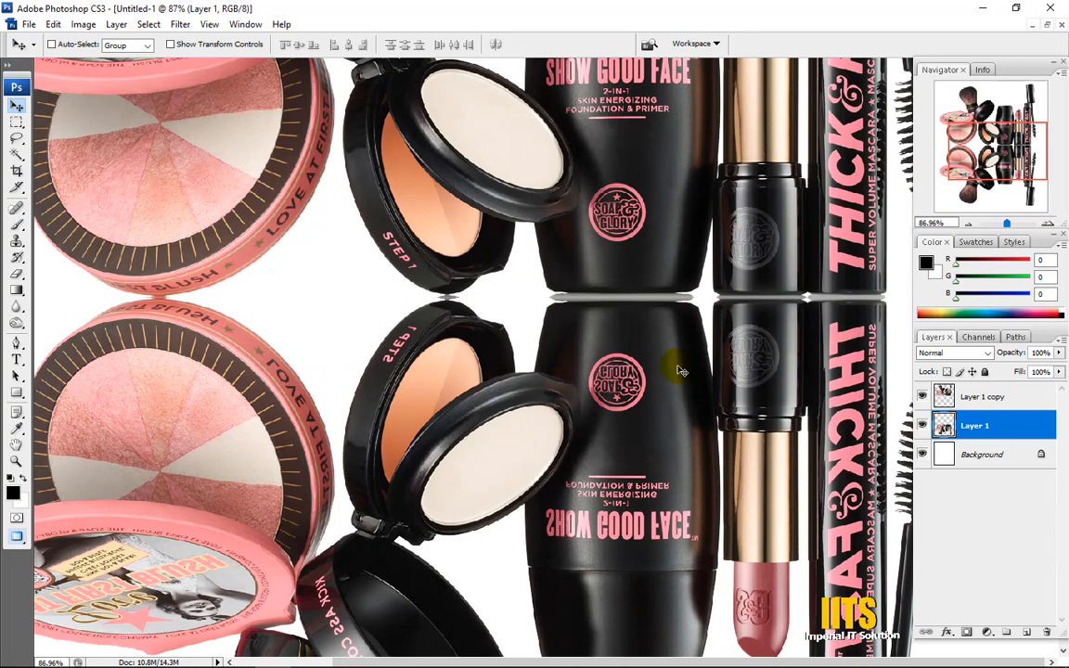
{"action": "scroll", "coordinate": [677, 371], "scroll_direction": "down", "scroll_amount": 5}
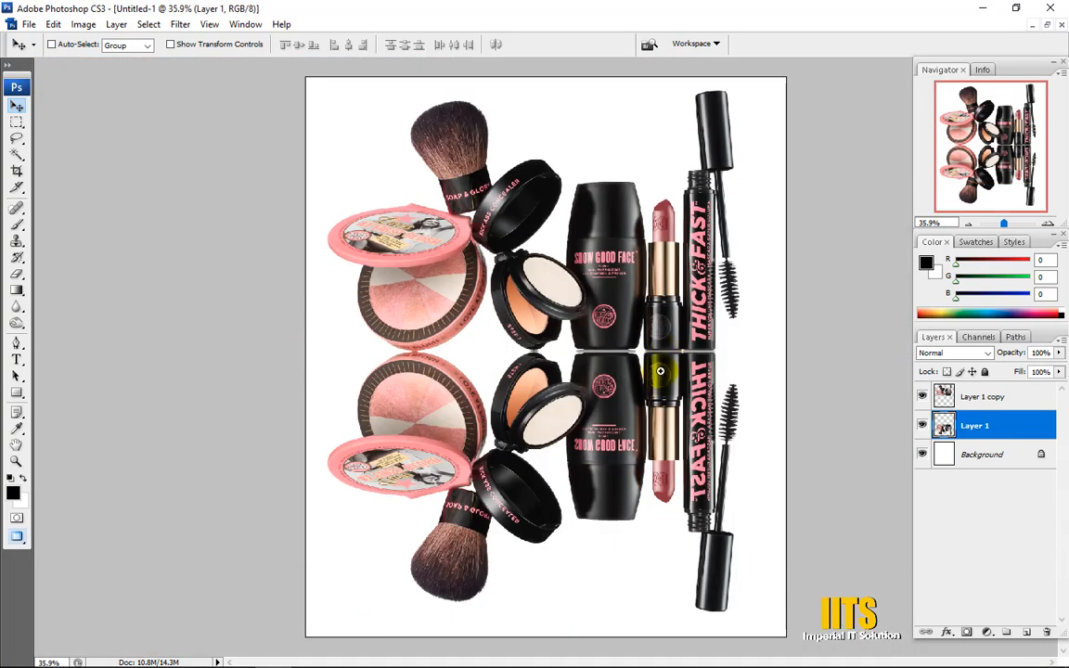
{"action": "scroll", "coordinate": [659, 372], "scroll_direction": "up", "scroll_amount": 1}
{"action": "scroll", "coordinate": [654, 371], "scroll_direction": "down", "scroll_amount": 1}
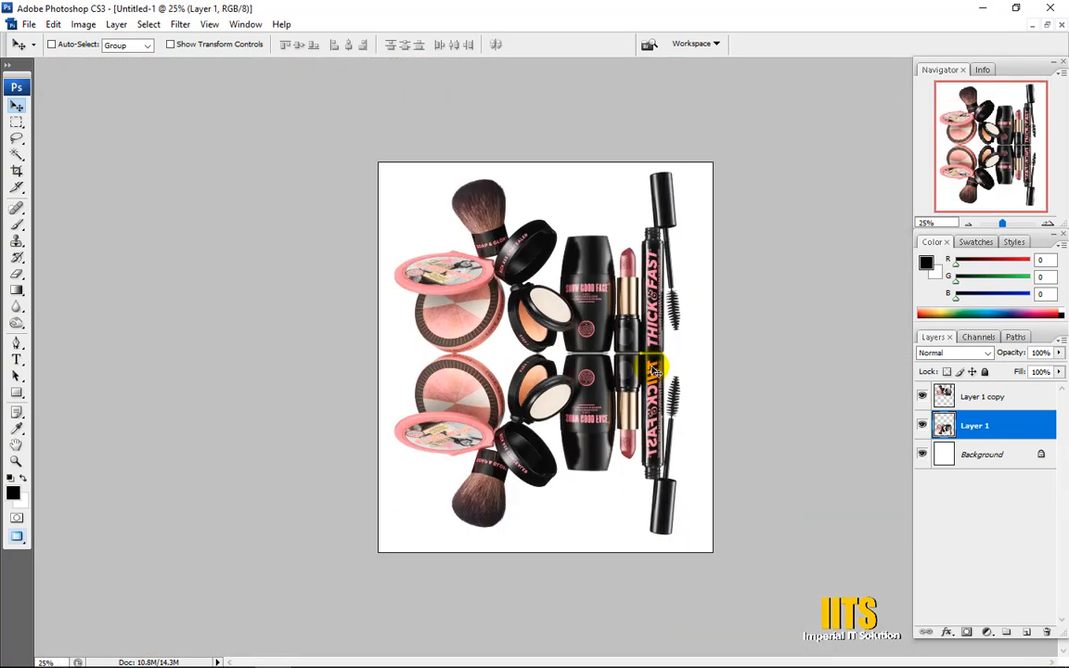
- Lower the opacity of the flipped Layer 1 to 14% and dismiss the desktop notification
{"action": "left_click", "coordinate": [968, 426]}
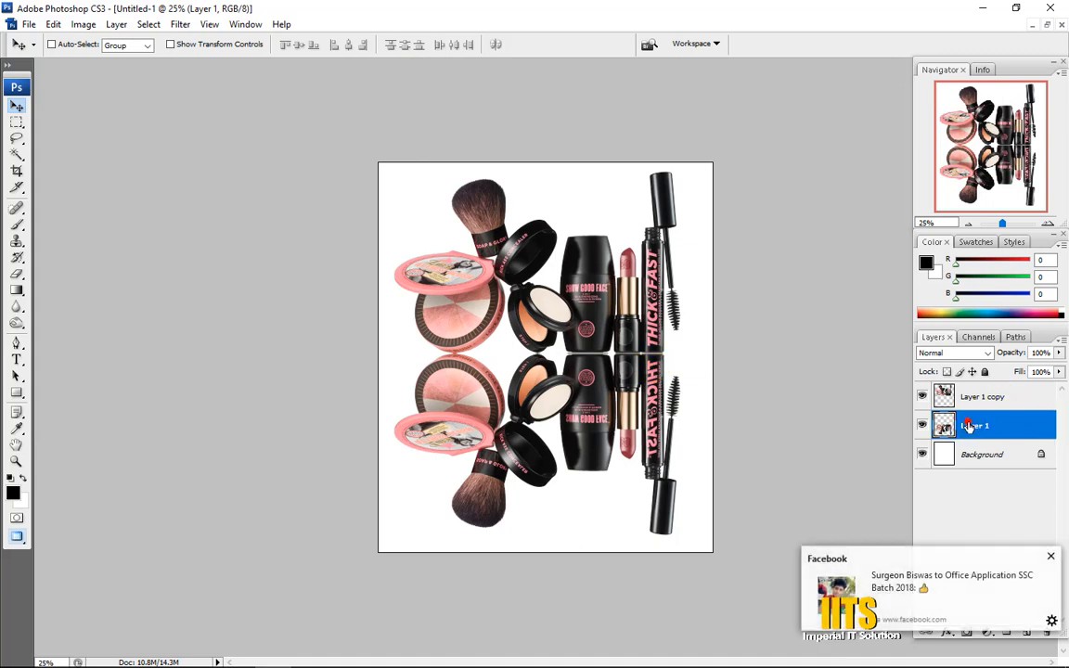
{"action": "left_click", "coordinate": [1051, 556]}
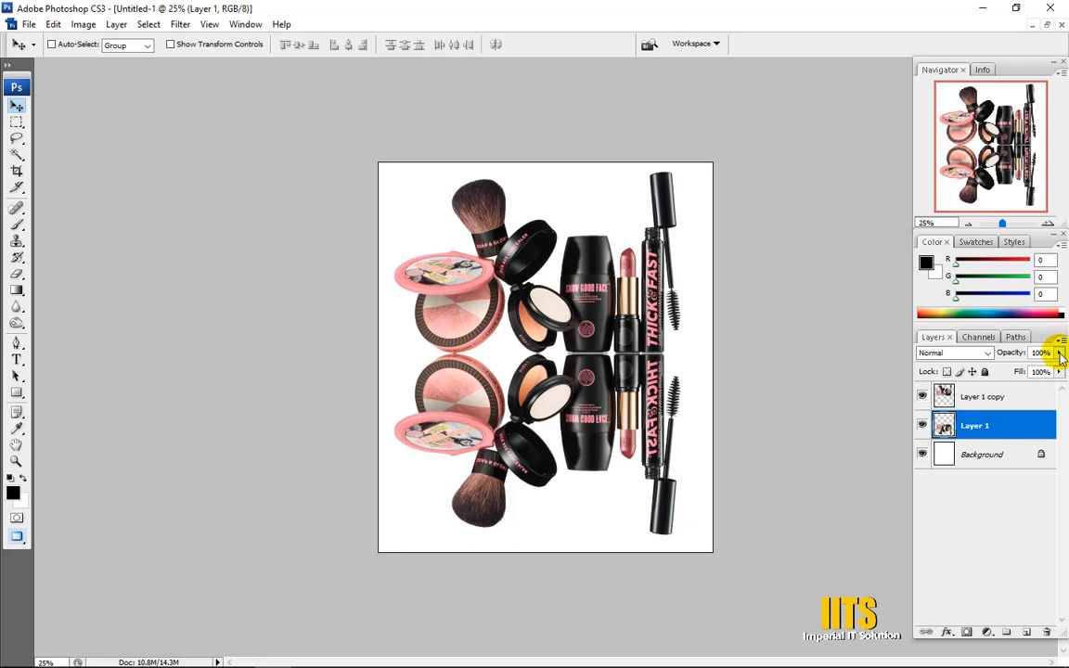
{"action": "left_click", "coordinate": [1059, 354]}
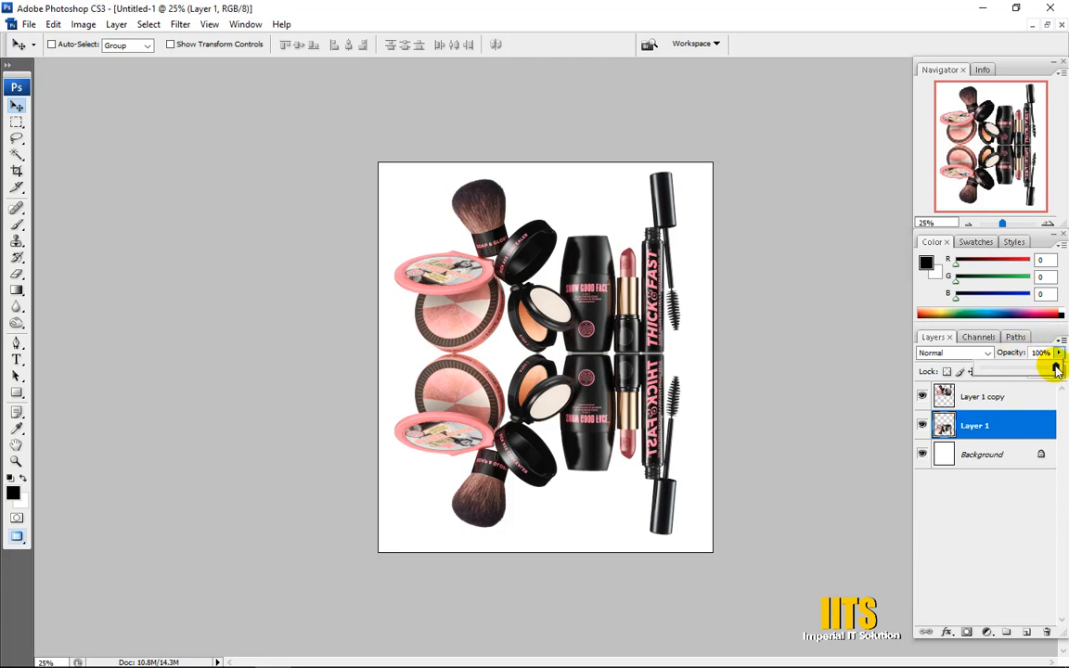
{"action": "left_click_drag", "start_coordinate": [1027, 368], "coordinate": [991, 368]}
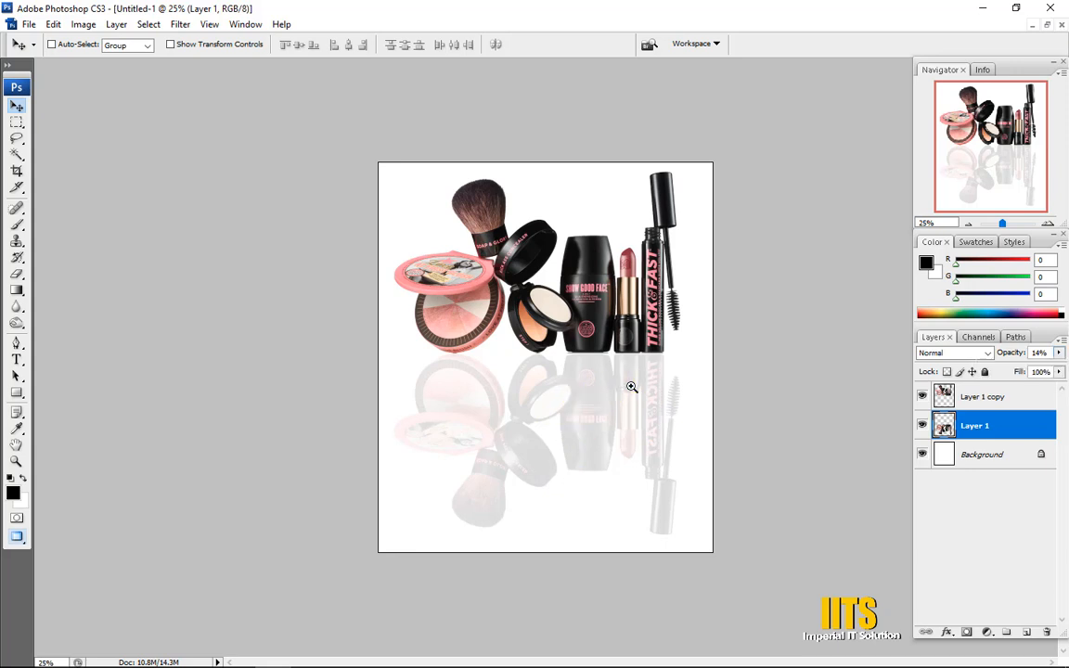
- Restore the flipped Layer 1 to 100% opacity and add a new empty layer directly above it
{"action": "key", "text": "ctrl+plus"}
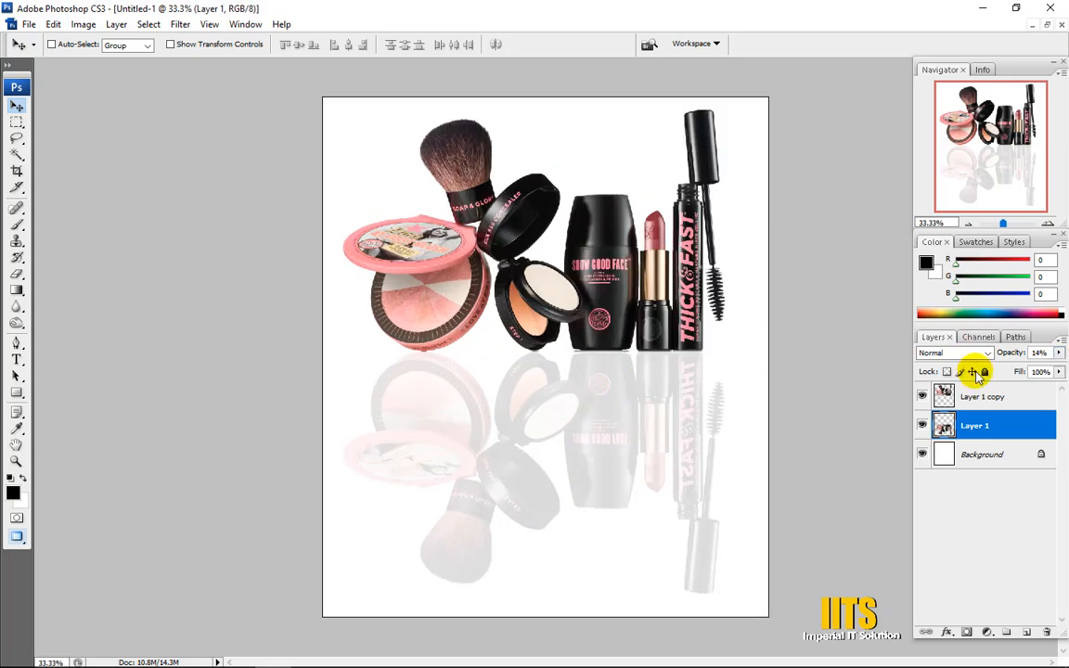
{"action": "left_click", "coordinate": [1058, 352]}
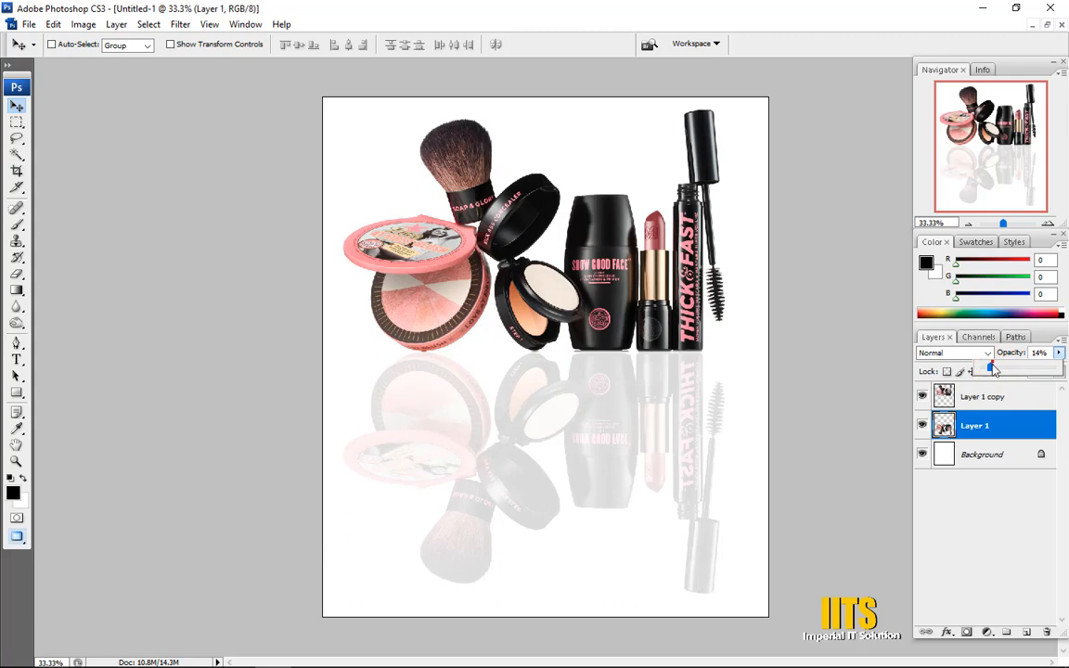
{"action": "left_click_drag", "start_coordinate": [992, 368], "coordinate": [1058, 369]}
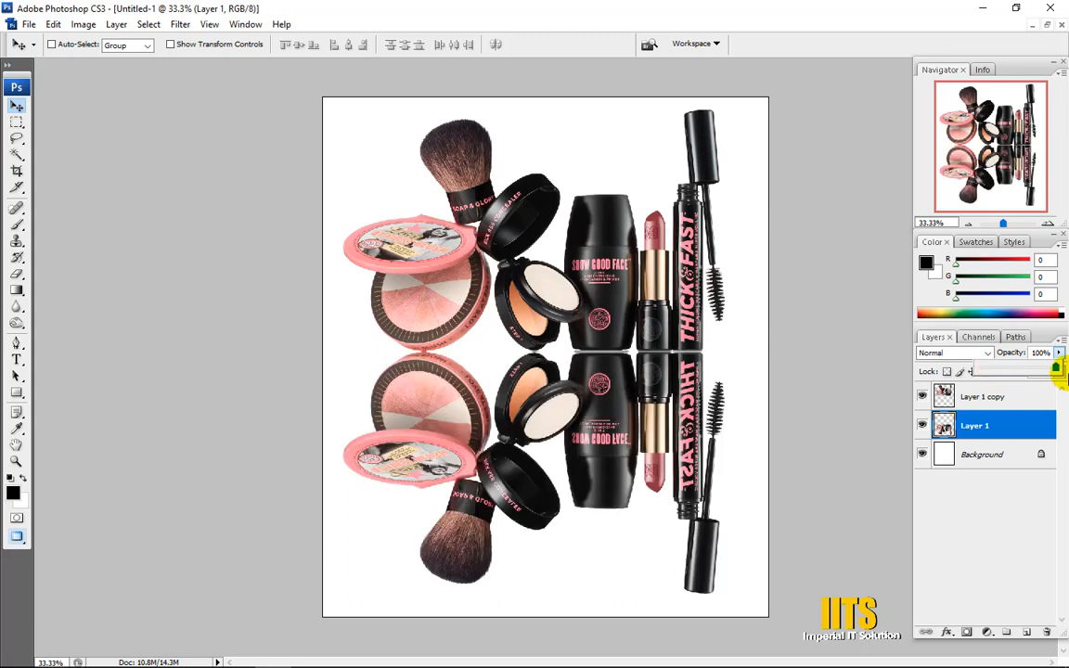
{"action": "left_click", "coordinate": [1028, 633]}
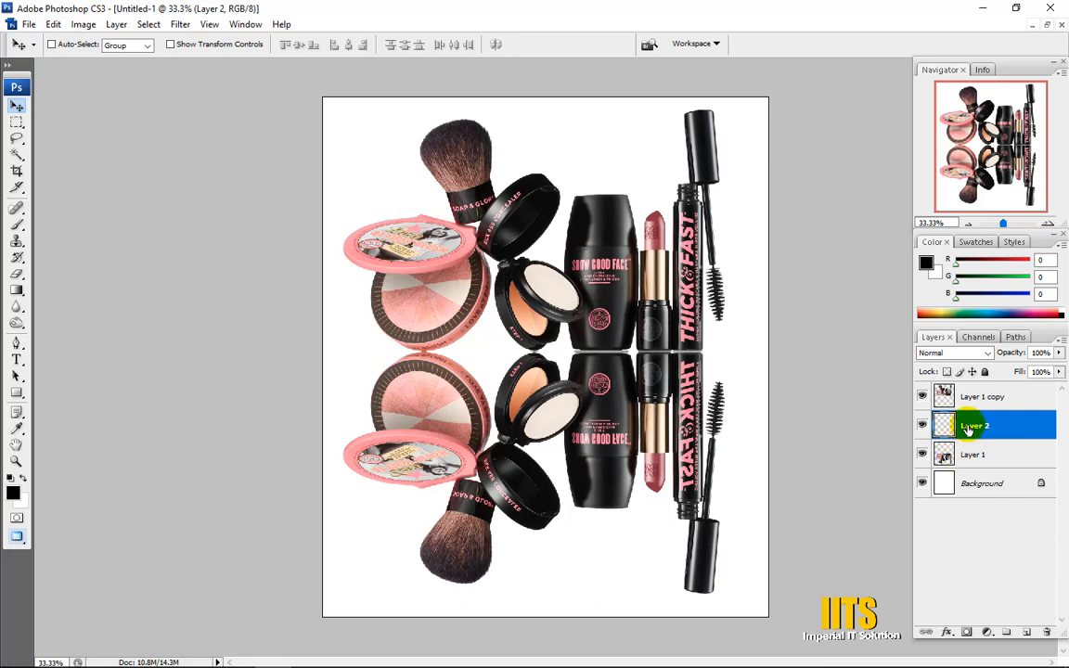
- Choose the Foreground to Transparent preset for the Gradient tool and change its starting color stop to white
{"action": "left_click", "coordinate": [17, 290]}
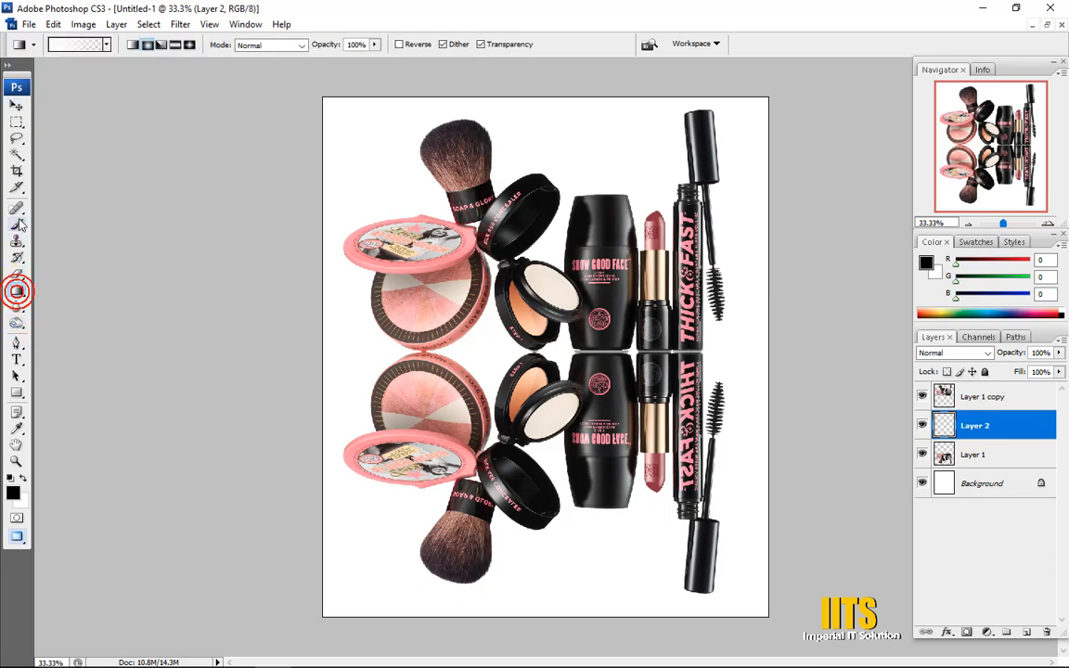
{"action": "left_click", "coordinate": [107, 45]}
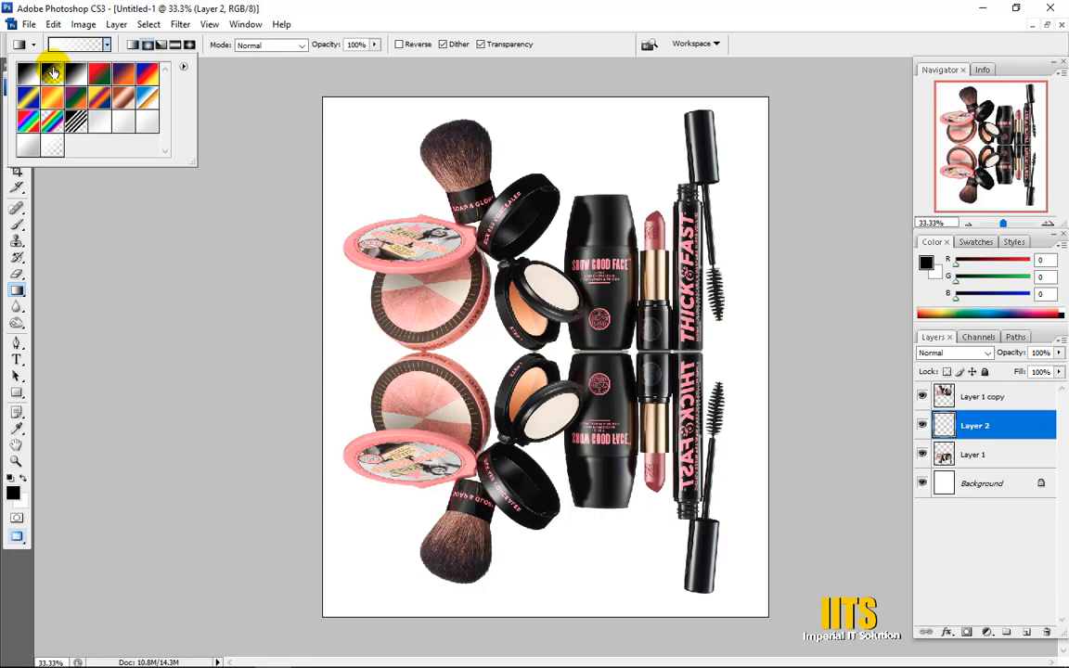
{"action": "left_click", "coordinate": [53, 73]}
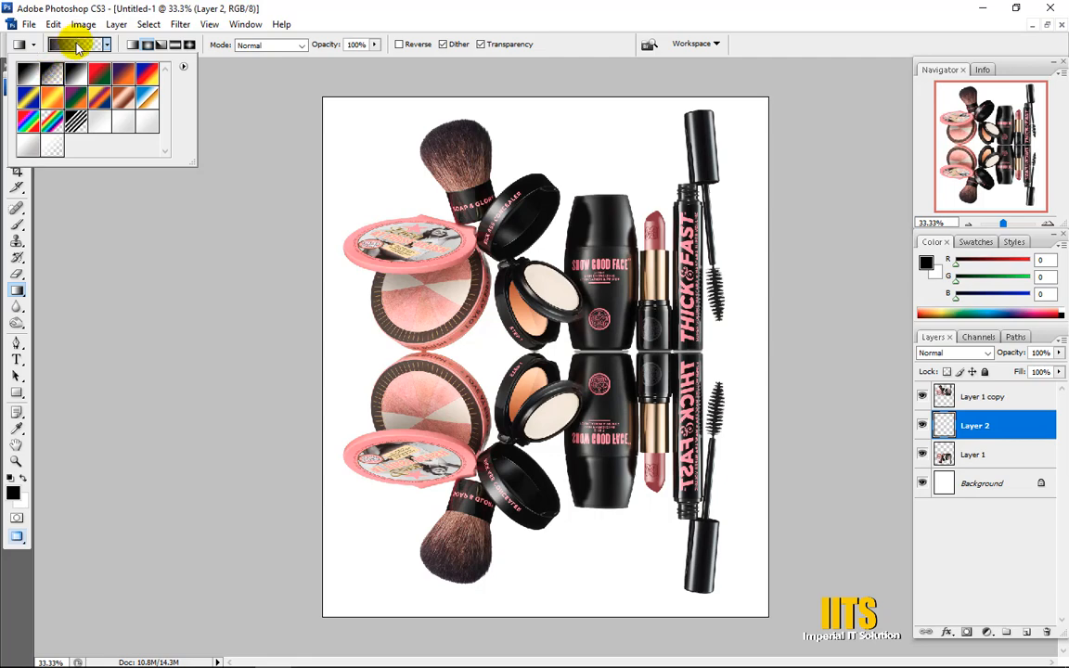
{"action": "left_click", "coordinate": [78, 49]}
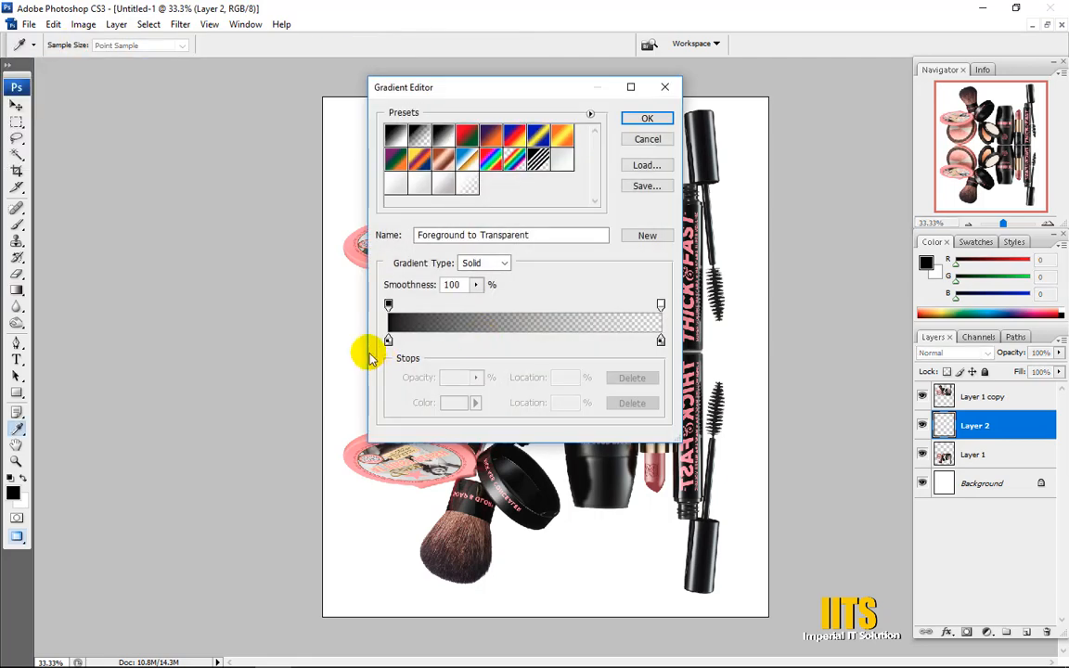
{"action": "left_click", "coordinate": [388, 341]}
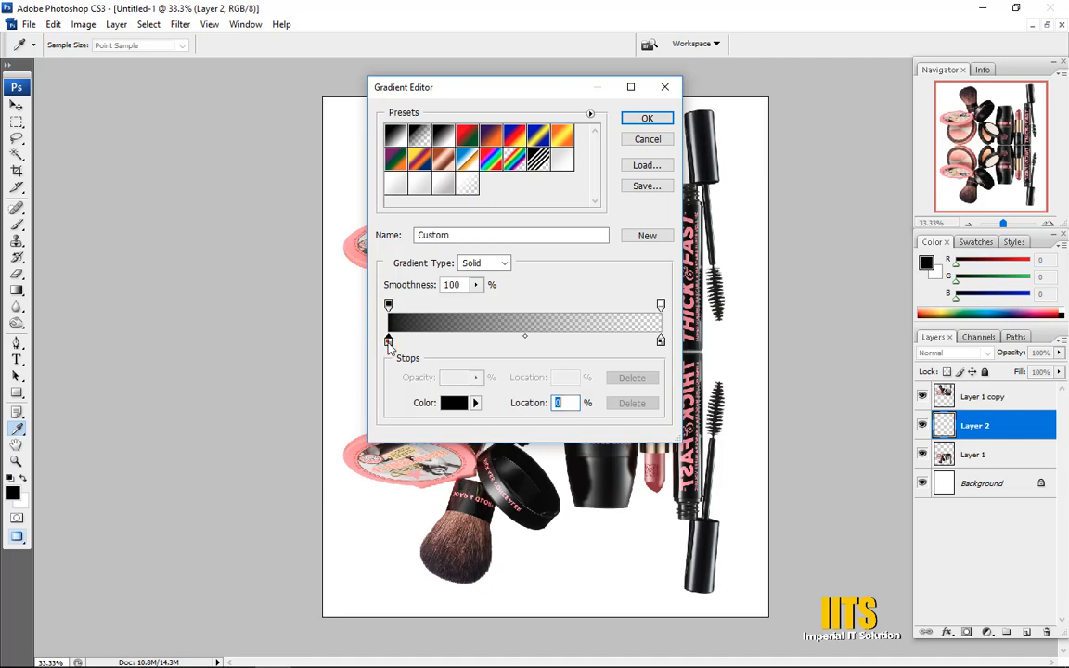
{"action": "left_click", "coordinate": [454, 402]}
{"action": "left_click", "coordinate": [343, 165]}
{"action": "left_click", "coordinate": [676, 153]}
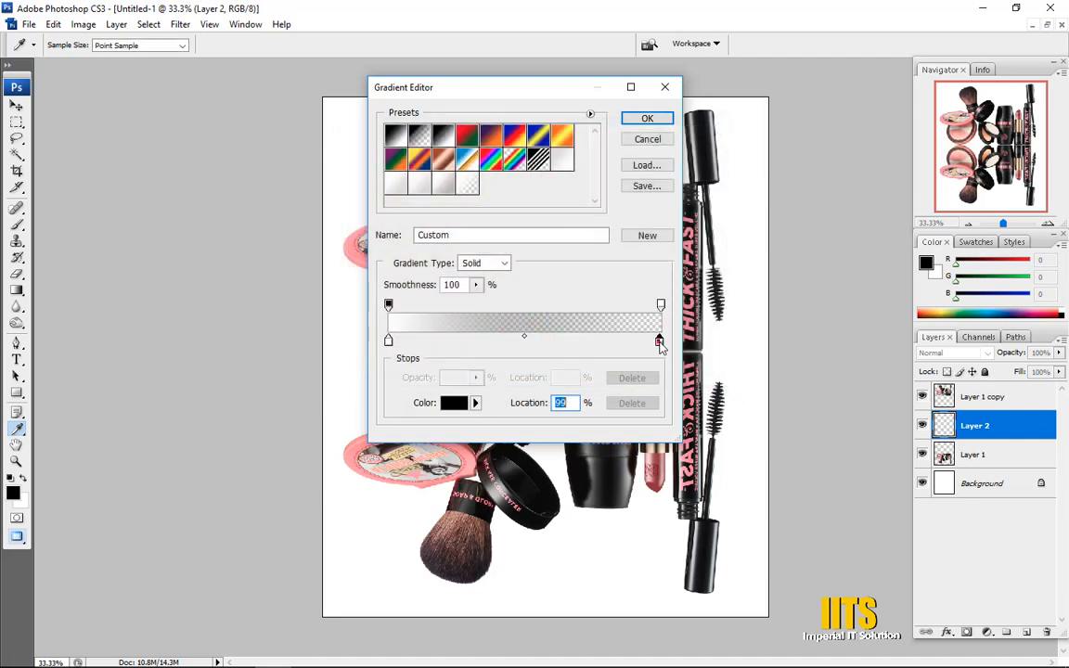
- Set the gradient's end color stop at 99% to white and save the white-to-transparent gradient as a new Custom preset
{"action": "left_click", "coordinate": [454, 403]}
{"action": "left_click", "coordinate": [341, 163]}
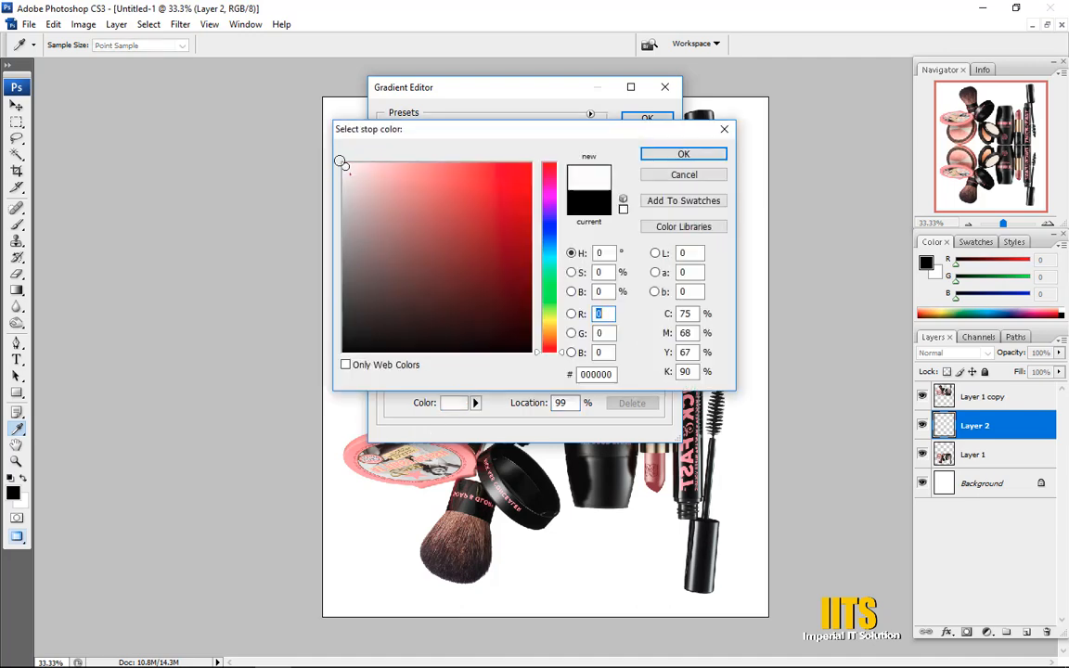
{"action": "left_click", "coordinate": [683, 154]}
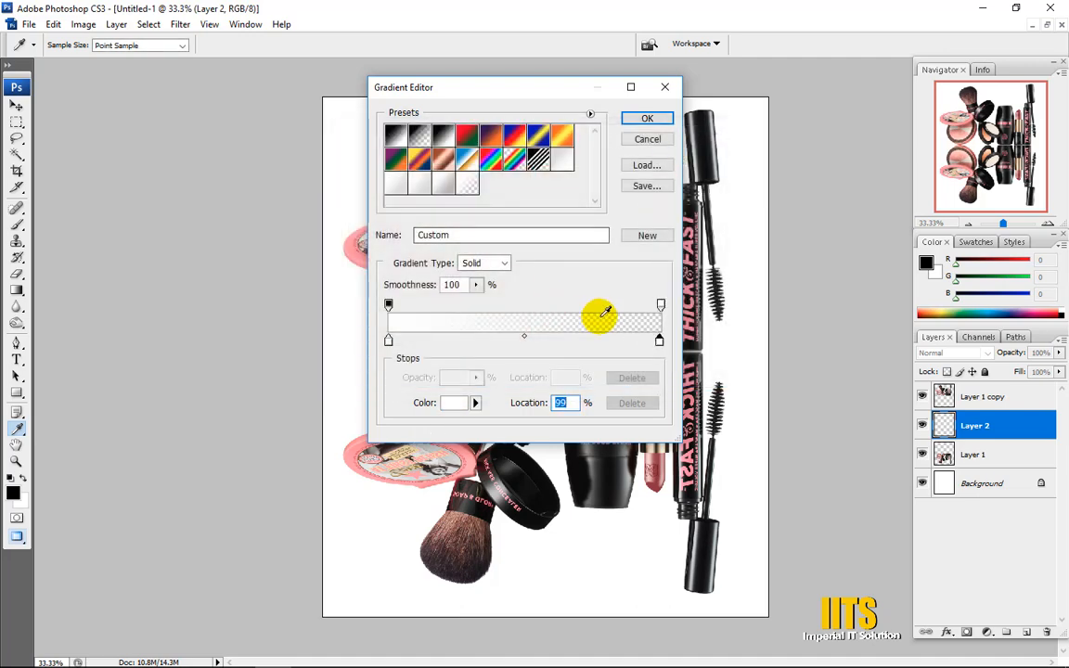
{"action": "left_click", "coordinate": [646, 235]}
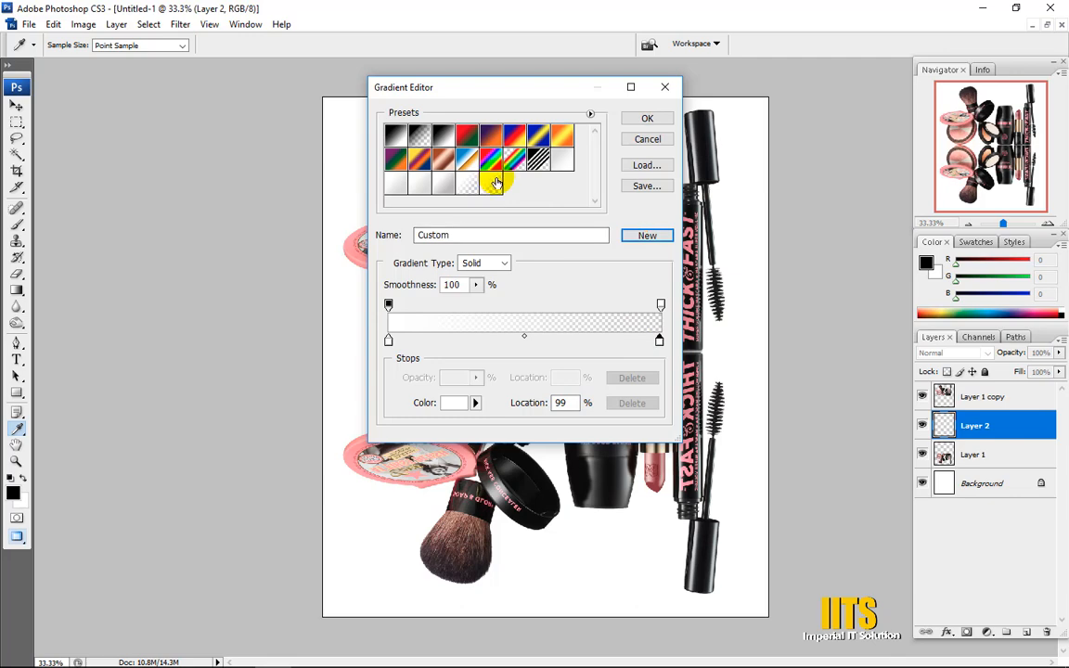
{"action": "left_click", "coordinate": [649, 119]}
{"action": "key", "text": "ctrl+0"}
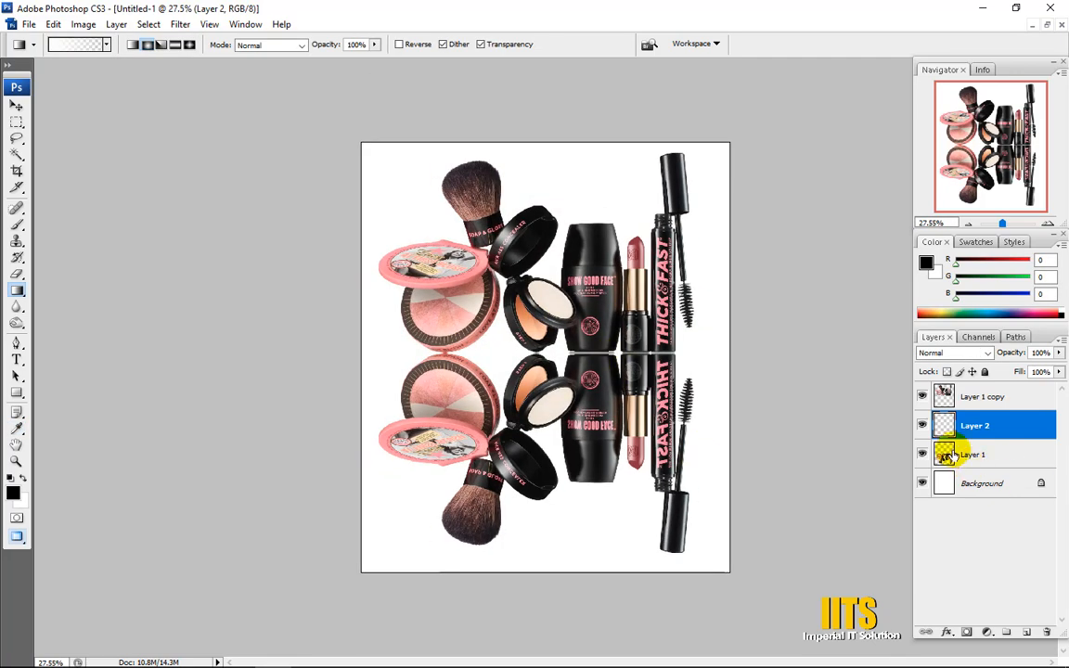
- Fade the reflection by drawing repeated white-to-transparent gradients on Layer 2, upward from the bottom of the canvas
{"action": "mouse_move", "coordinate": [542, 557]}
{"action": "left_mouse_down"}
{"action": "mouse_move", "coordinate": [538, 574]}
{"action": "mouse_move", "coordinate": [526, 167]}
{"action": "mouse_move", "coordinate": [538, 141]}
{"action": "left_mouse_up"}
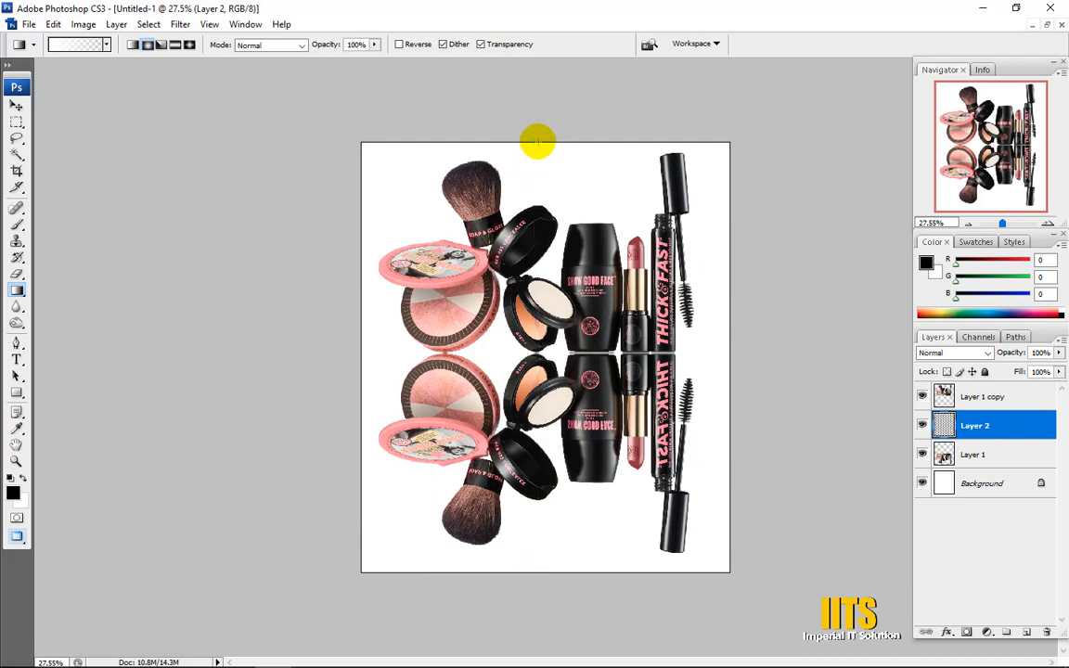
{"action": "left_click_drag", "start_coordinate": [527, 573], "coordinate": [524, 135]}
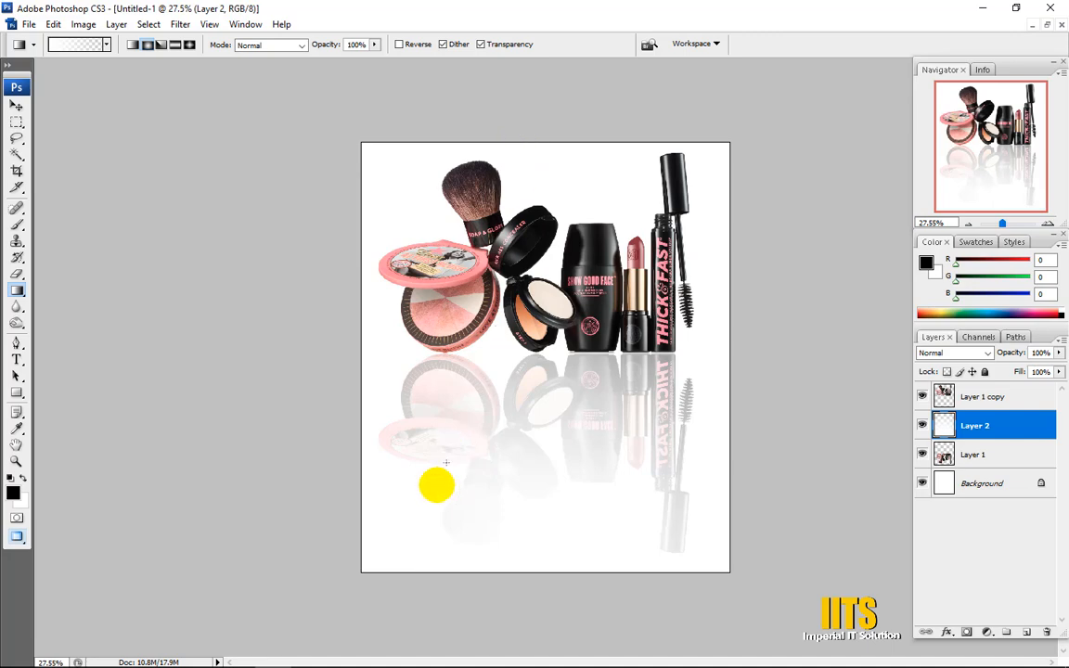
{"action": "left_click", "coordinate": [488, 504], "text": "ctrl"}
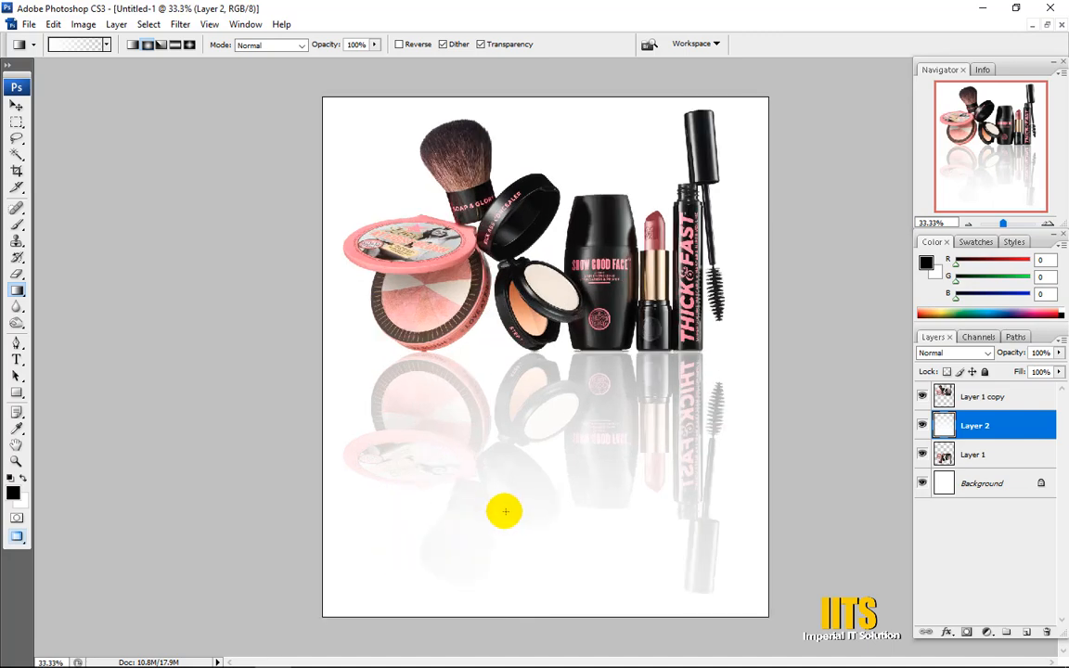
{"action": "scroll", "coordinate": [504, 515], "scroll_direction": "down", "scroll_amount": 3}
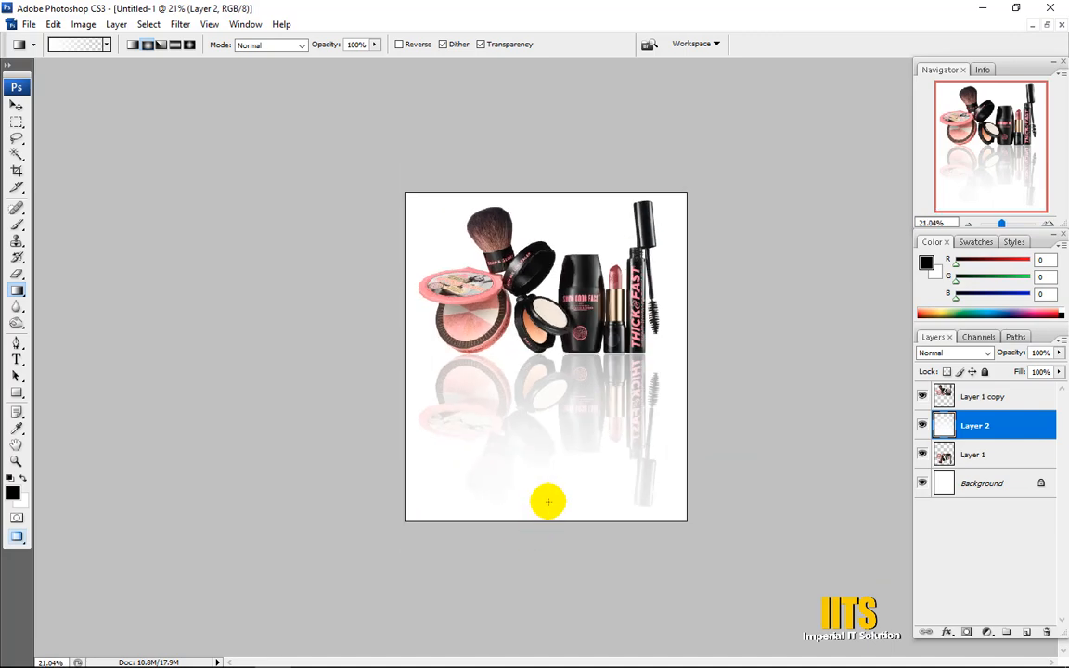
{"action": "left_click_drag", "start_coordinate": [548, 506], "coordinate": [548, 505]}
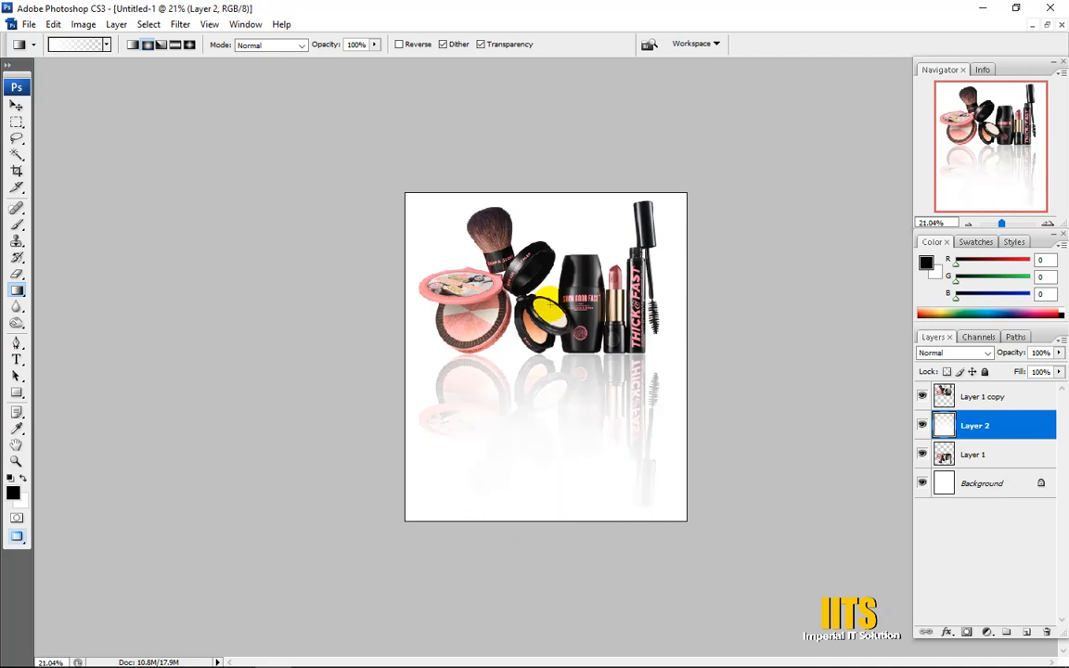
{"action": "left_click", "coordinate": [650, 429], "text": "ctrl"}
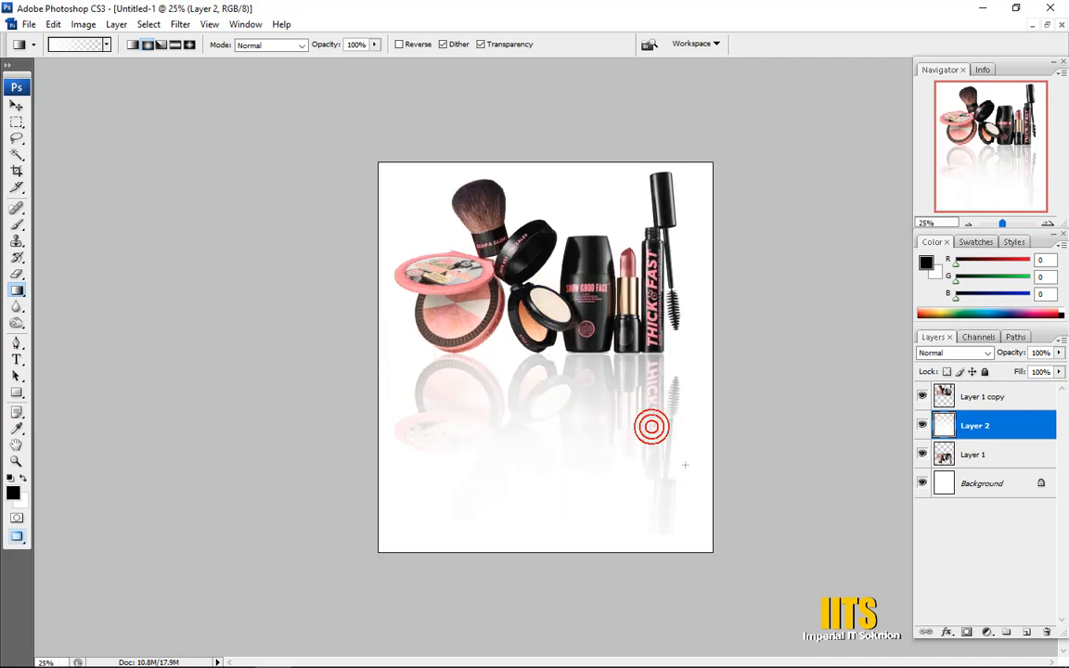
{"action": "left_click", "coordinate": [655, 410], "text": "ctrl"}
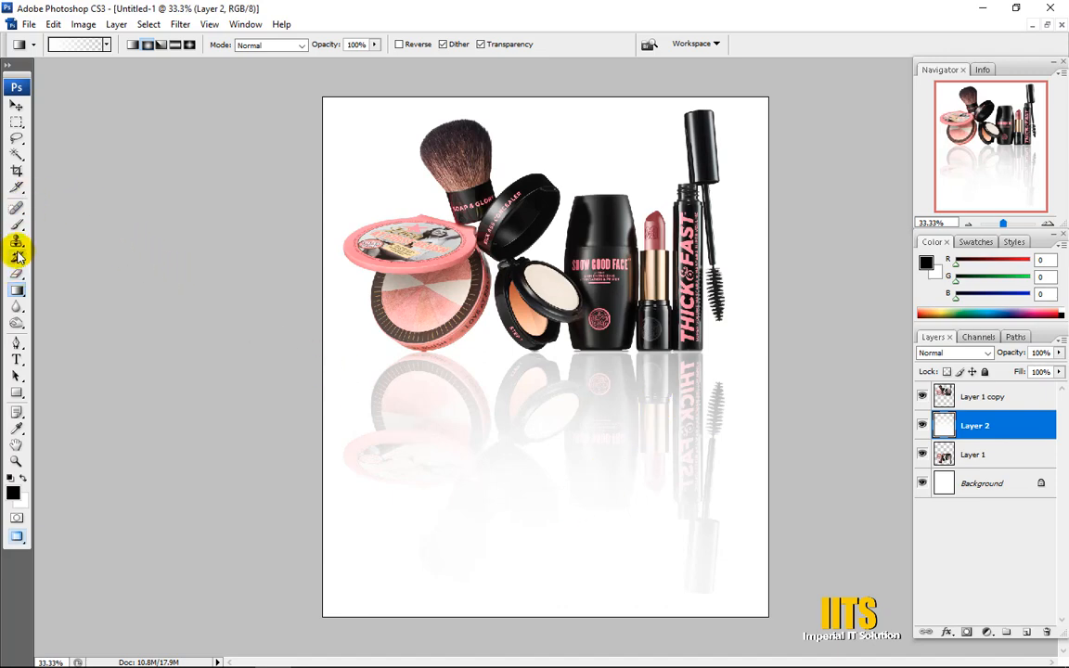
- Crop the empty strip off the bottom of the canvas, keeping the full width and top, and inspect the result
{"action": "left_click", "coordinate": [17, 170]}
{"action": "left_click_drag", "start_coordinate": [295, 85], "coordinate": [943, 546]}
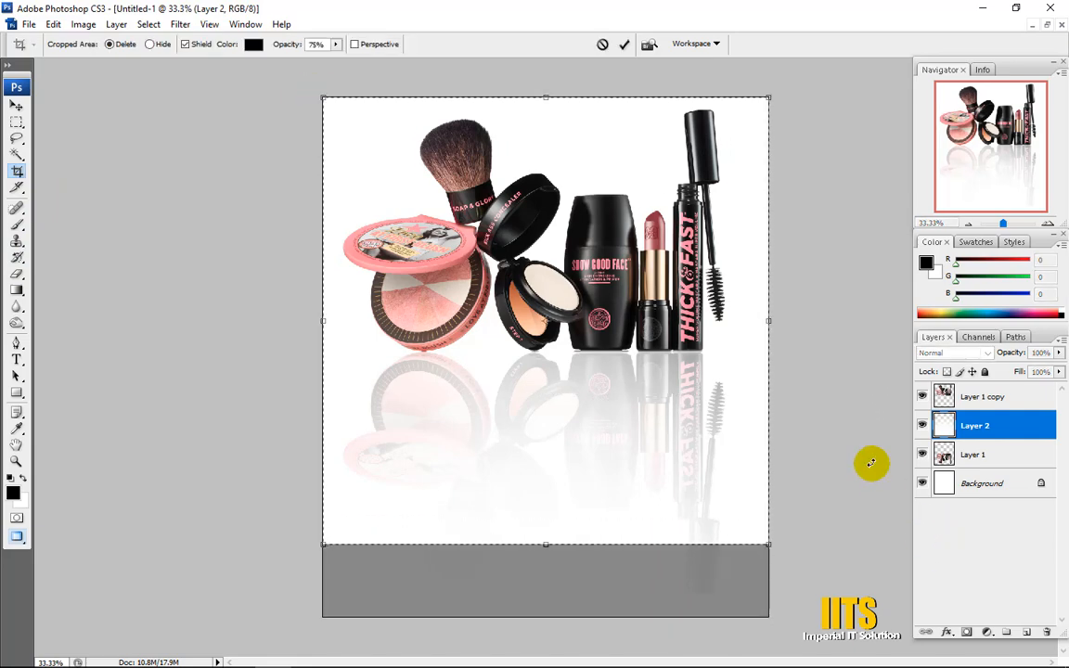
{"action": "key", "text": "Return"}
{"action": "key", "text": "ctrl+minus"}
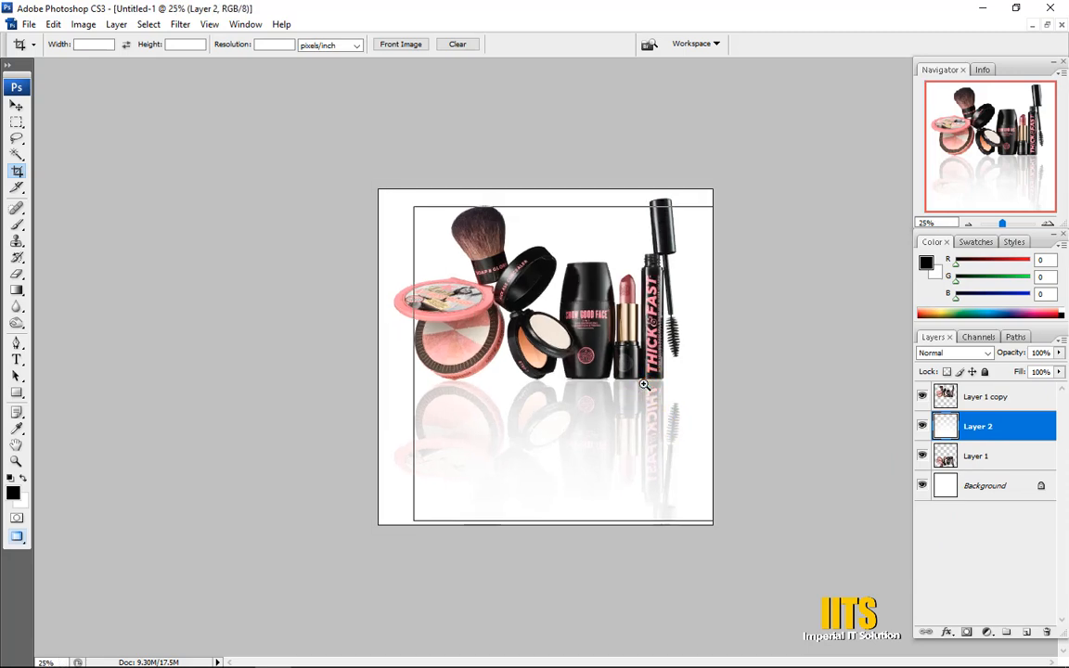
{"action": "key", "text": "ctrl+plus"}
{"action": "key", "text": "ctrl+plus"}
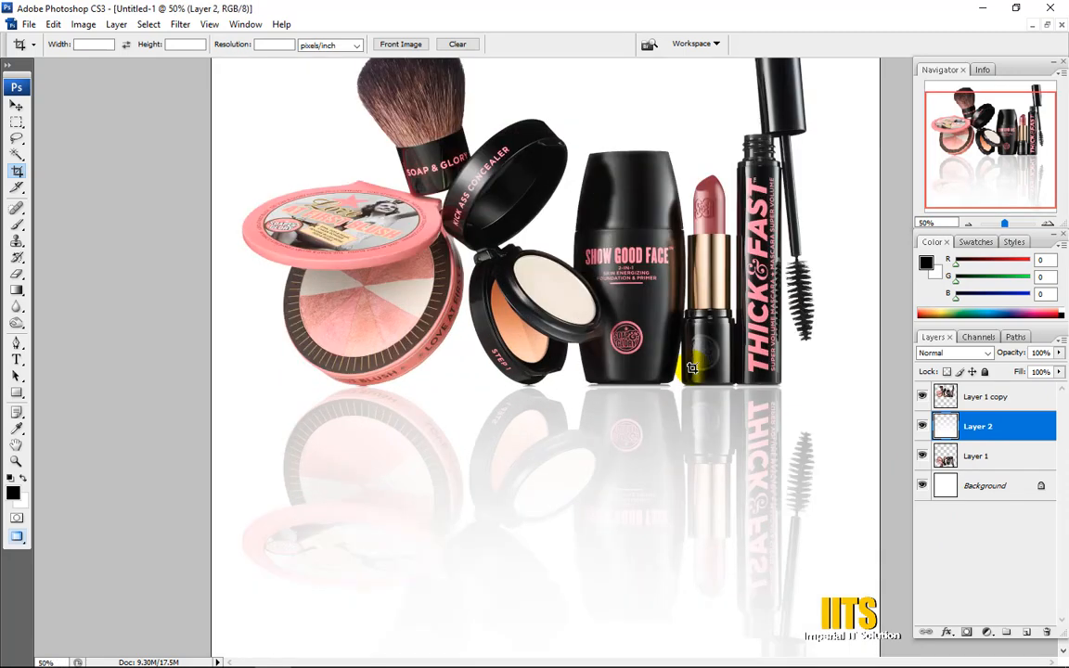
{"action": "key", "text": "ctrl+0"}
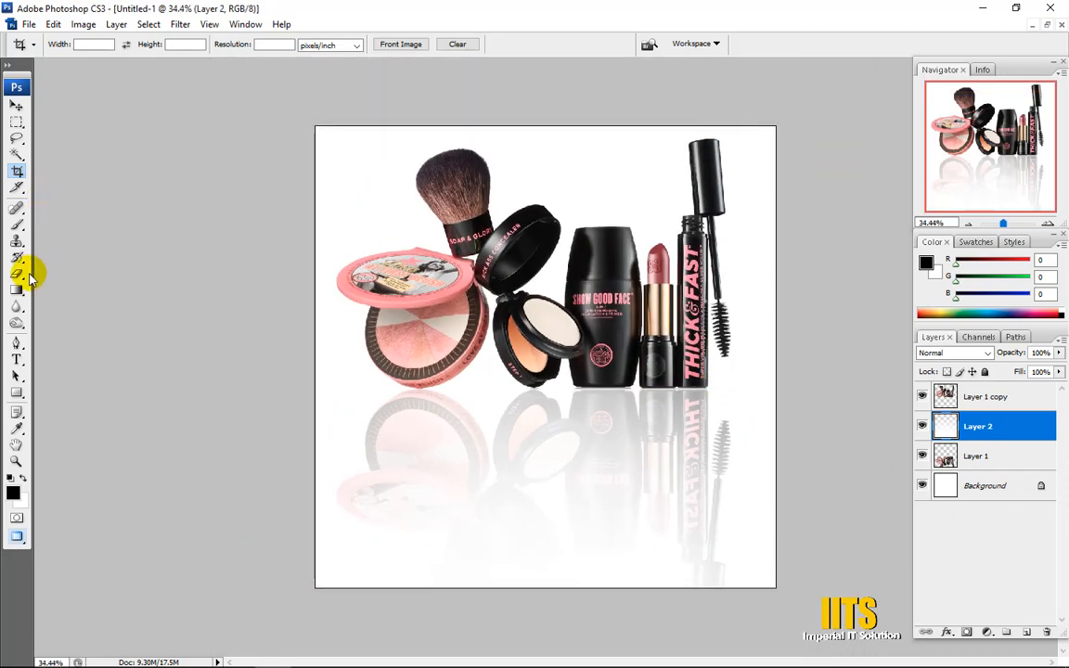
- Add short upward white gradients on Layer 2 over the lower reflection, especially beneath the mascara, and check the fade
{"action": "left_click", "coordinate": [16, 293]}
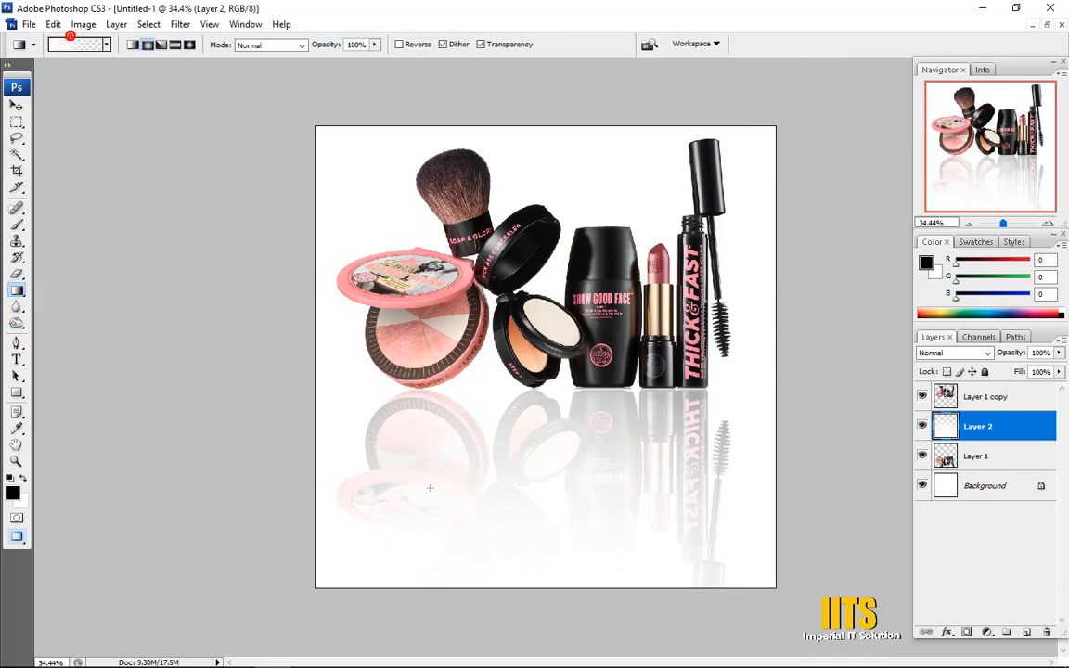
{"action": "left_click_drag", "start_coordinate": [504, 563], "coordinate": [510, 432]}
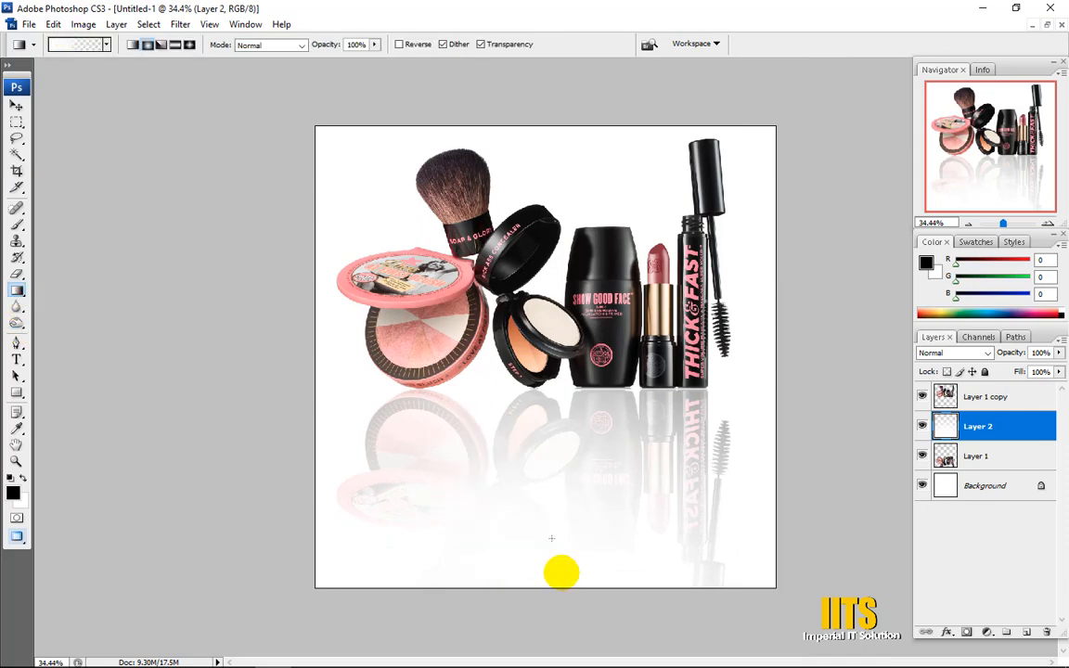
{"action": "left_click_drag", "start_coordinate": [580, 613], "coordinate": [589, 525]}
{"action": "left_click_drag", "start_coordinate": [704, 594], "coordinate": [692, 473]}
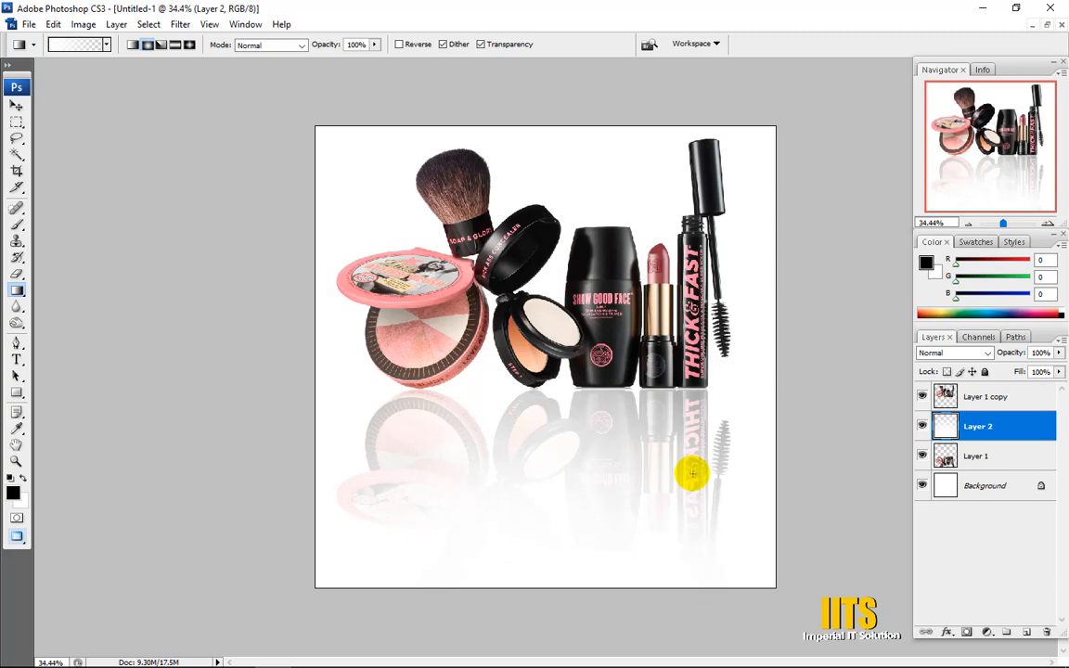
{"action": "left_click_drag", "start_coordinate": [696, 567], "coordinate": [693, 488]}
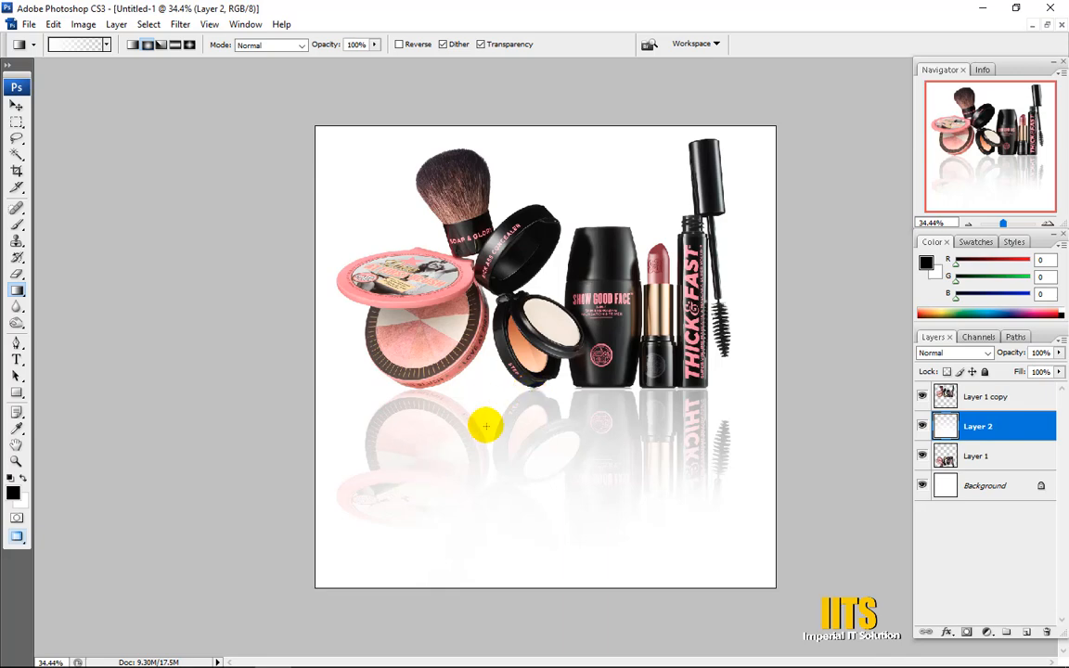
{"action": "scroll", "coordinate": [487, 425], "scroll_direction": "down", "scroll_amount": 5}
{"action": "scroll", "coordinate": [569, 405], "scroll_direction": "up", "scroll_amount": 5}
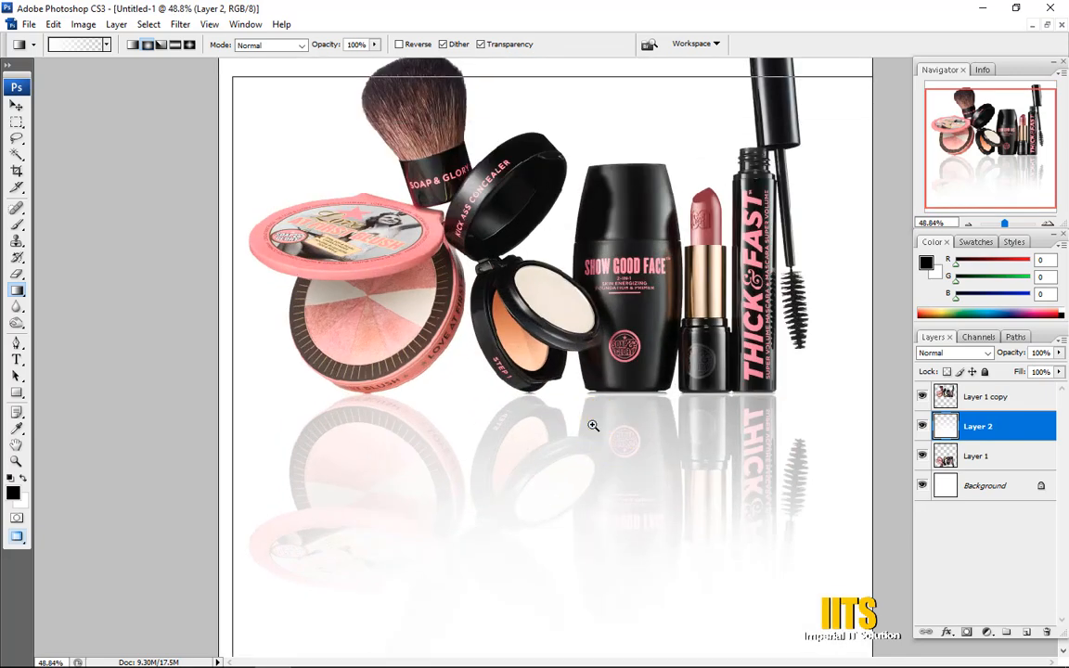
{"action": "key", "text": "ctrl+minus"}
{"action": "key", "text": "ctrl+minus"}
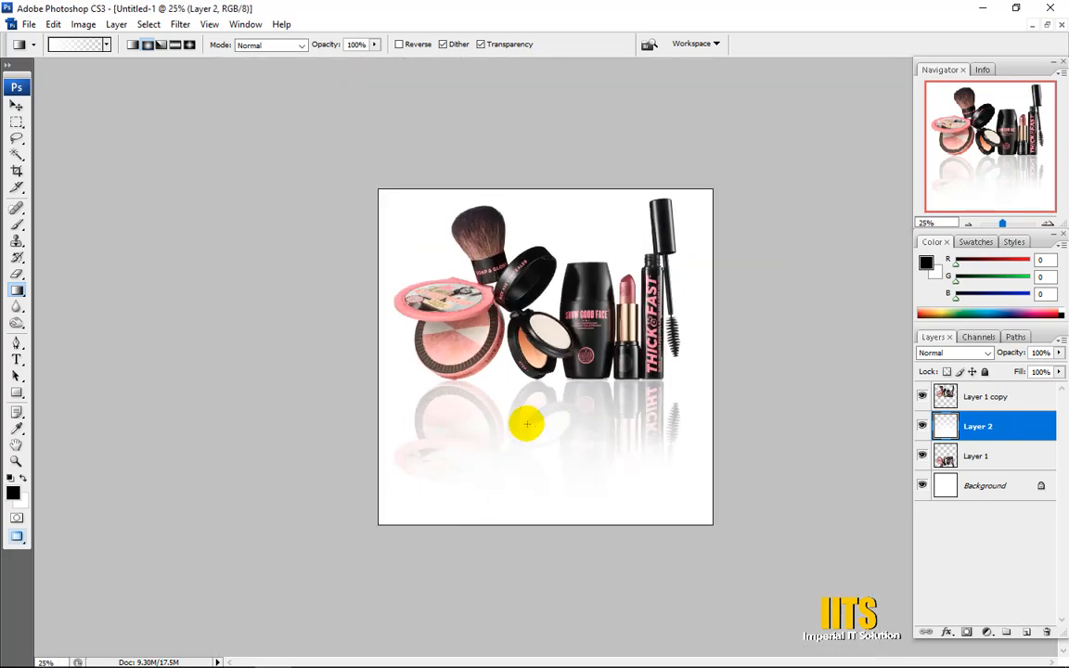
- Crop the canvas bottom again to just below the faded reflection of the pink compact's lid, and review the image
{"action": "left_click", "coordinate": [17, 170]}
{"action": "left_click_drag", "start_coordinate": [375, 165], "coordinate": [844, 475]}
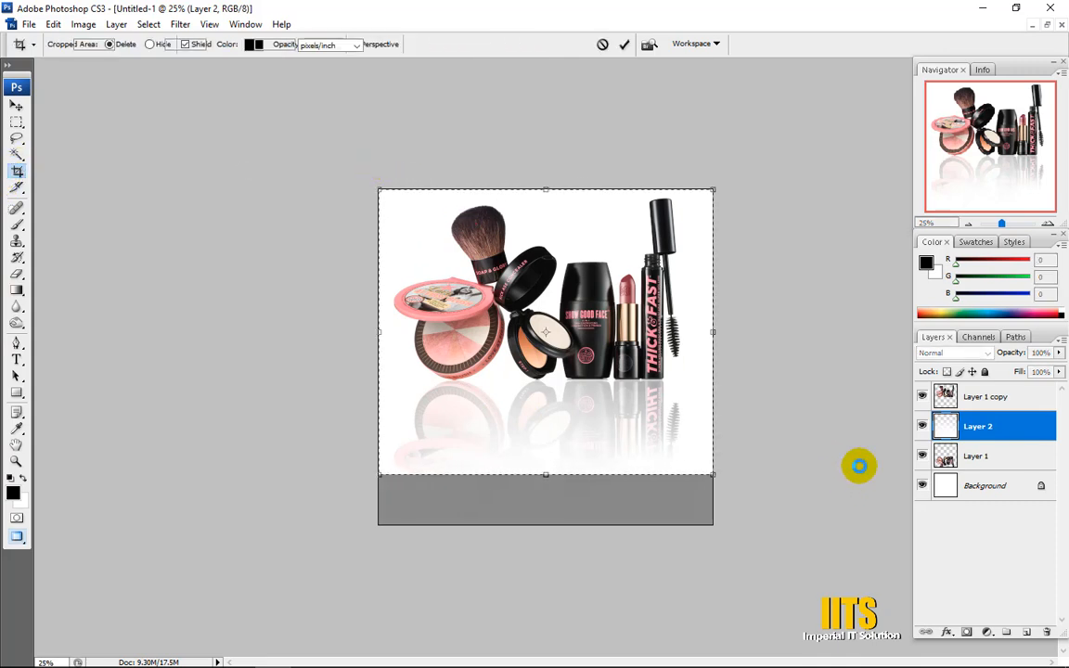
{"action": "key", "text": "Return"}
{"action": "key", "text": "ctrl+plus"}
{"action": "left_click", "coordinate": [666, 408]}
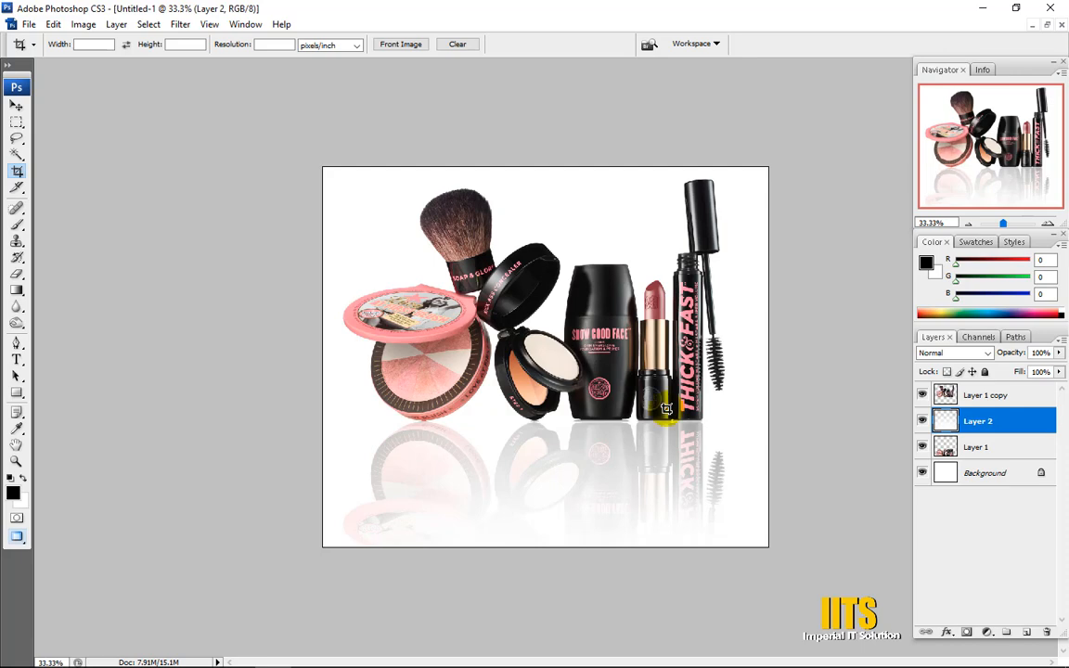
{"action": "key", "text": "ctrl+plus"}
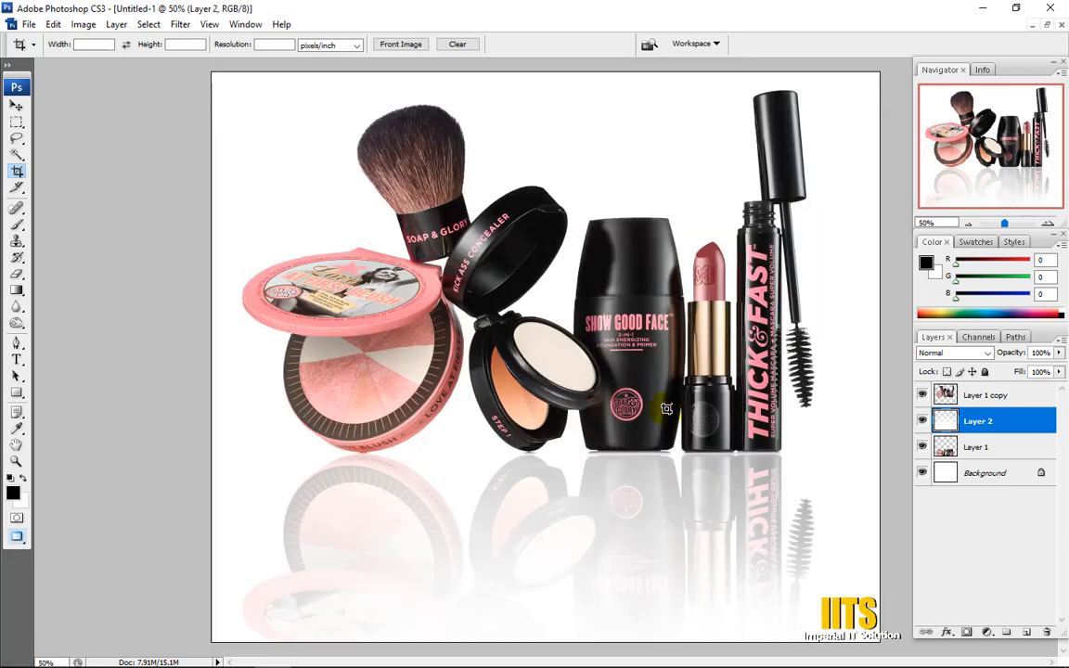
{"action": "key", "text": "ctrl+minus"}
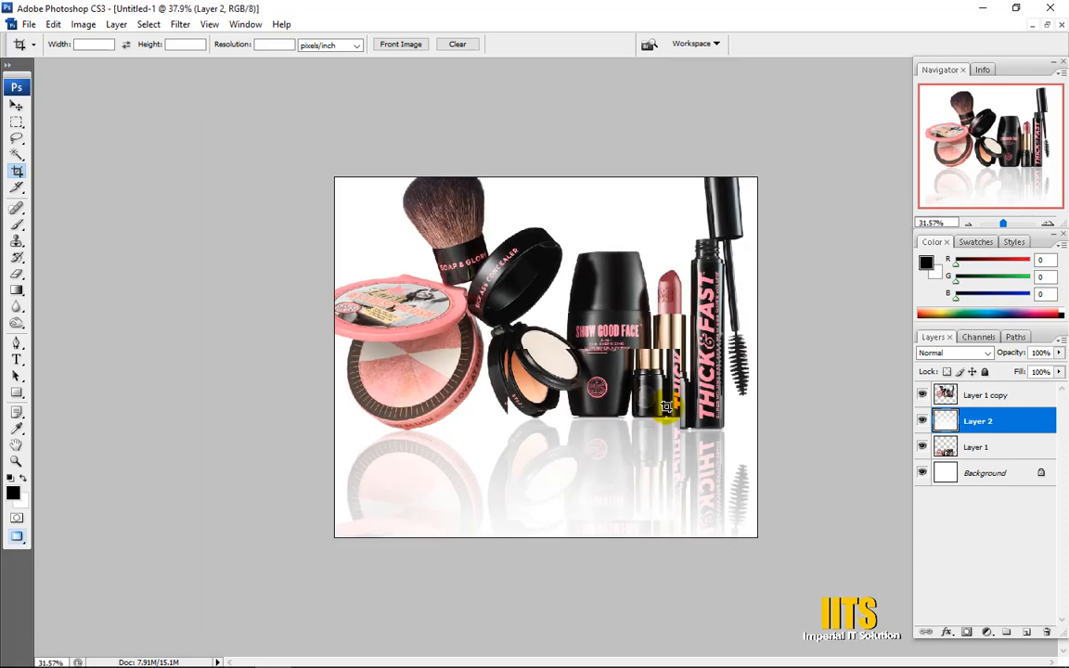
- Switch to the Move tool and make Layer 1 copy, the upright cosmetics layer, the active layer
{"action": "left_click", "coordinate": [12, 120]}
{"action": "left_click", "coordinate": [12, 108]}
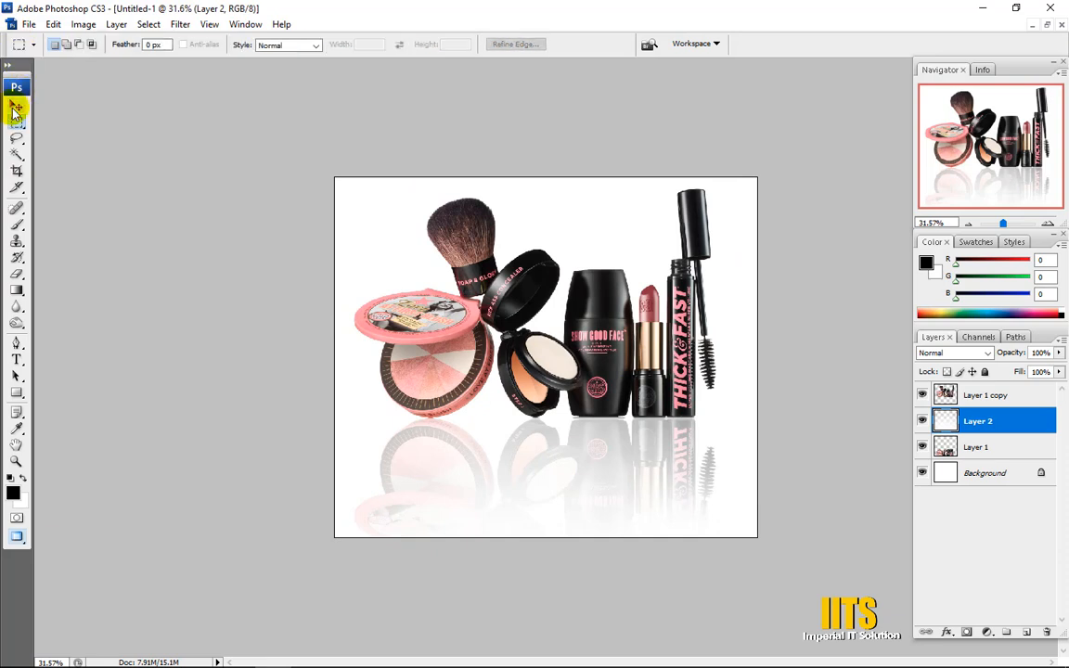
{"action": "left_click_drag", "start_coordinate": [1033, 172], "coordinate": [987, 171]}
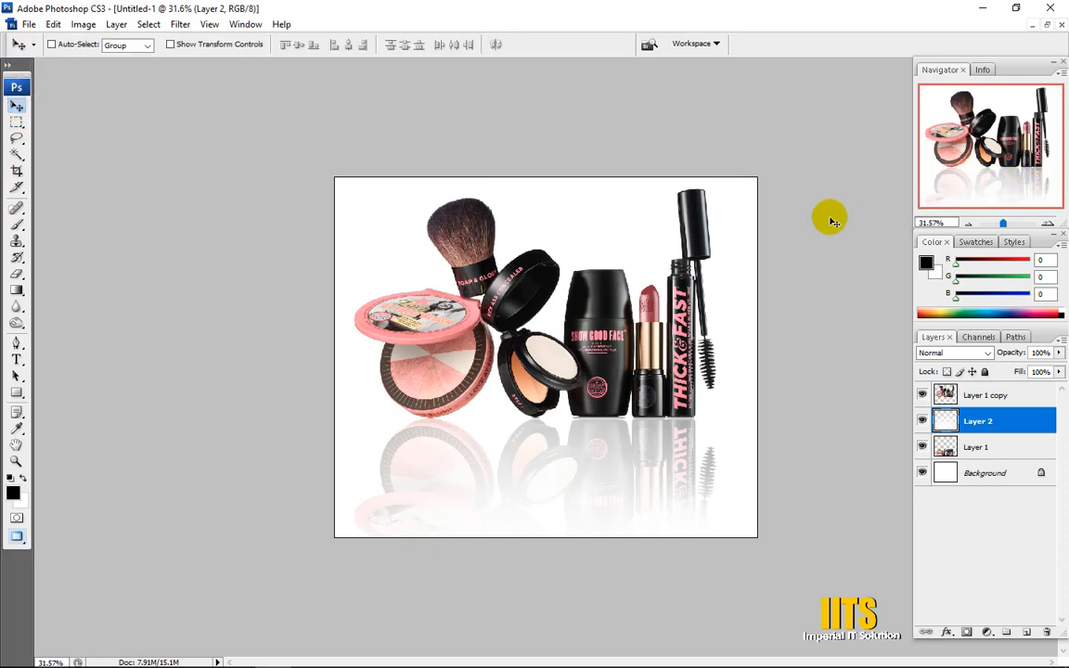
{"action": "left_click", "coordinate": [965, 396]}
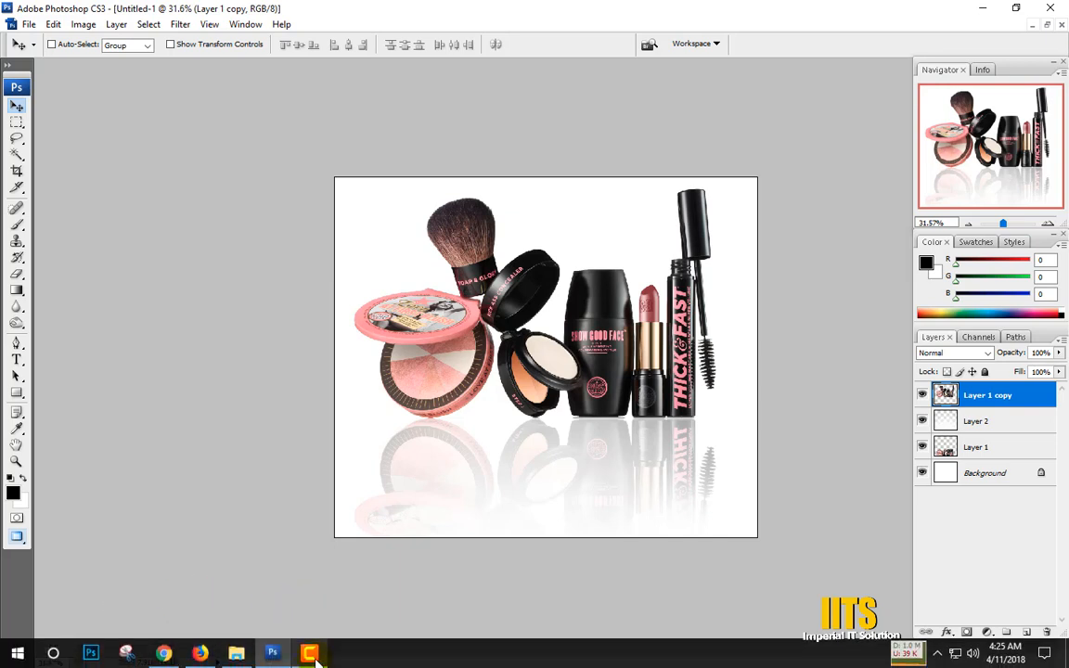
{"action": "left_click", "coordinate": [310, 654]}
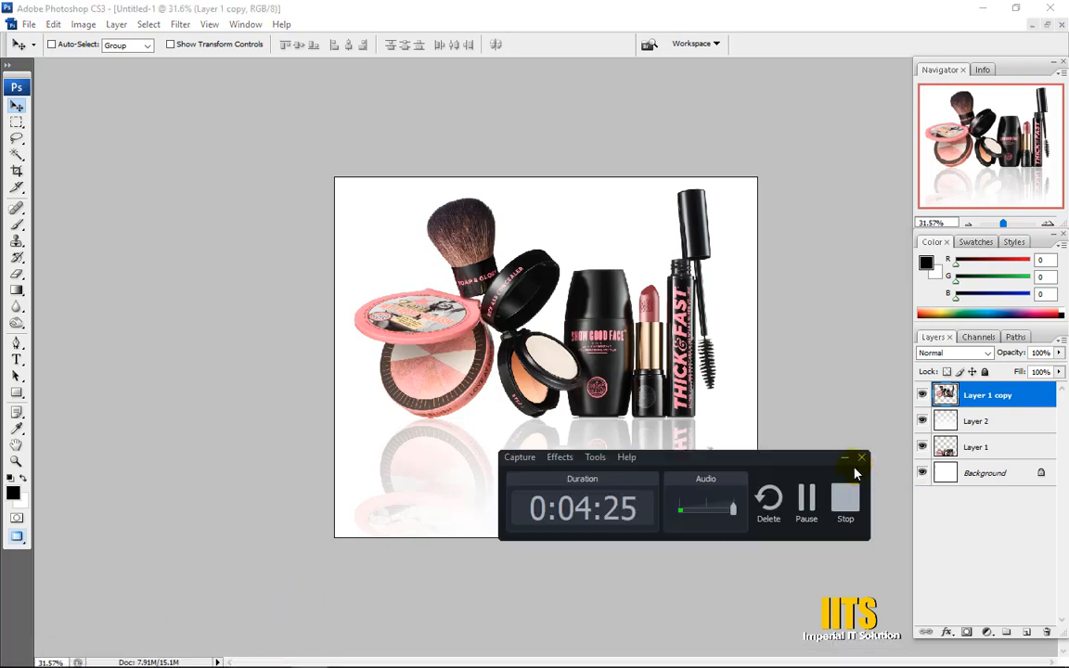
{"action": "left_click", "coordinate": [844, 458]}
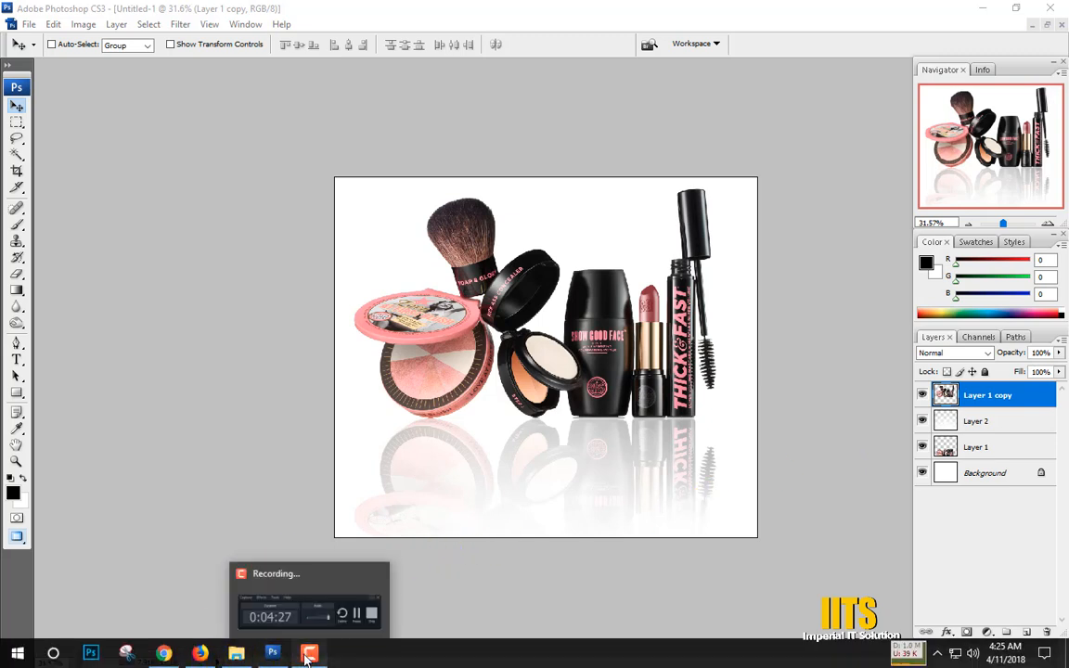
{"action": "left_click", "coordinate": [307, 655]}
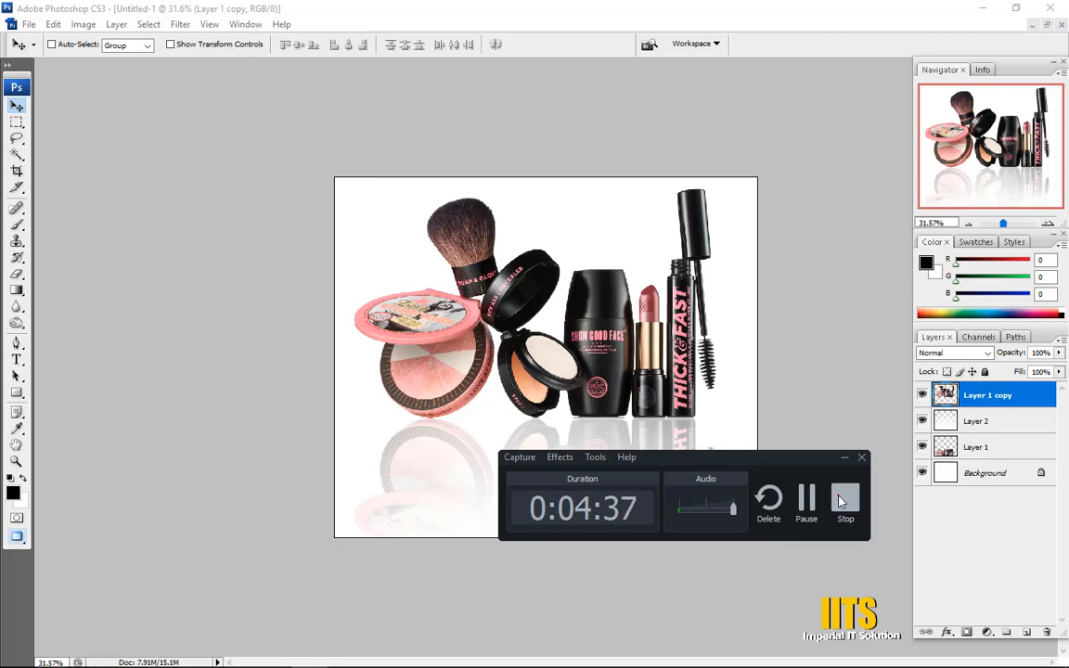